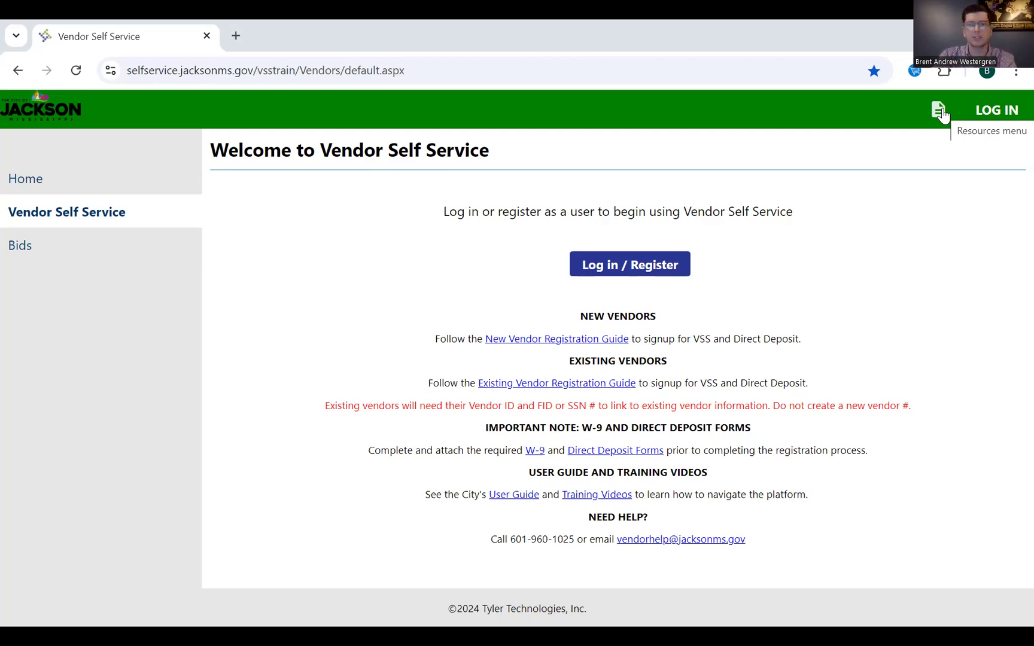
left_click(939, 112)
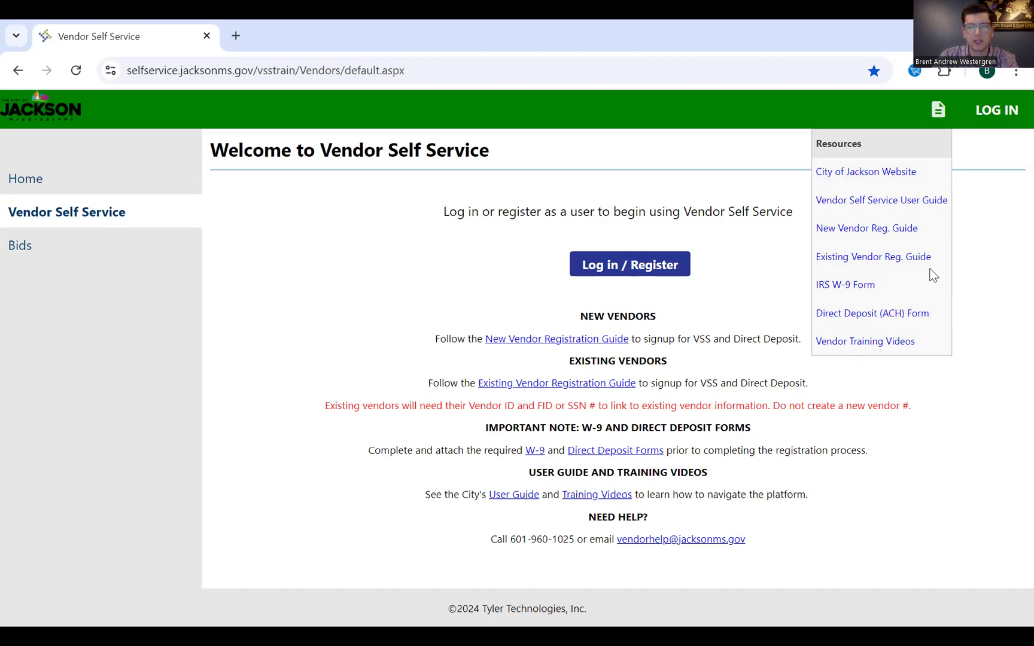
left_click(578, 411)
left_click(945, 114)
left_click(997, 236)
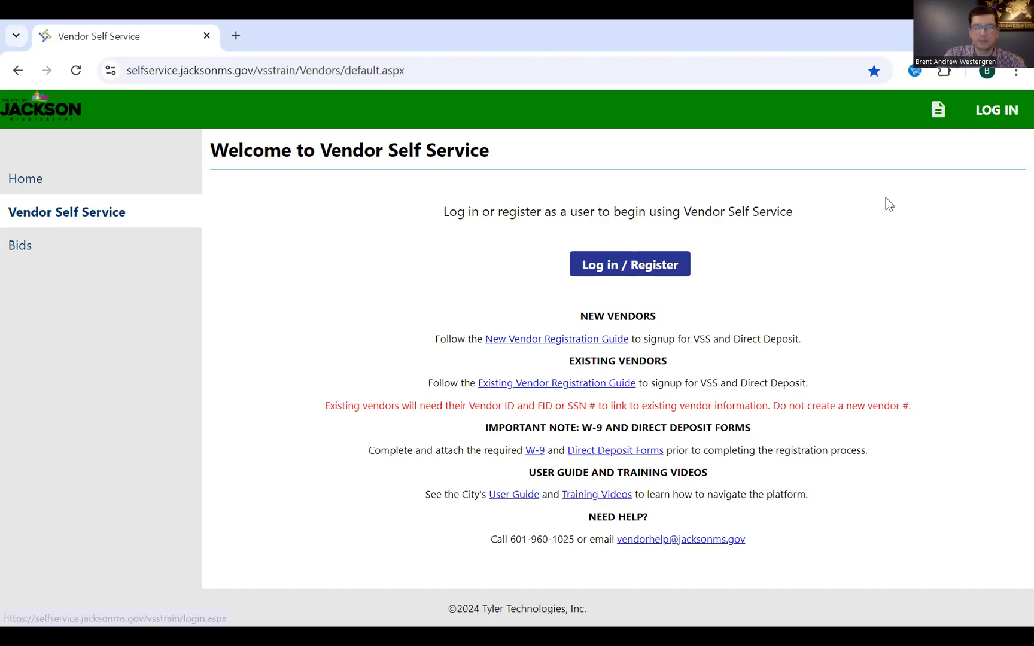
left_click(660, 266)
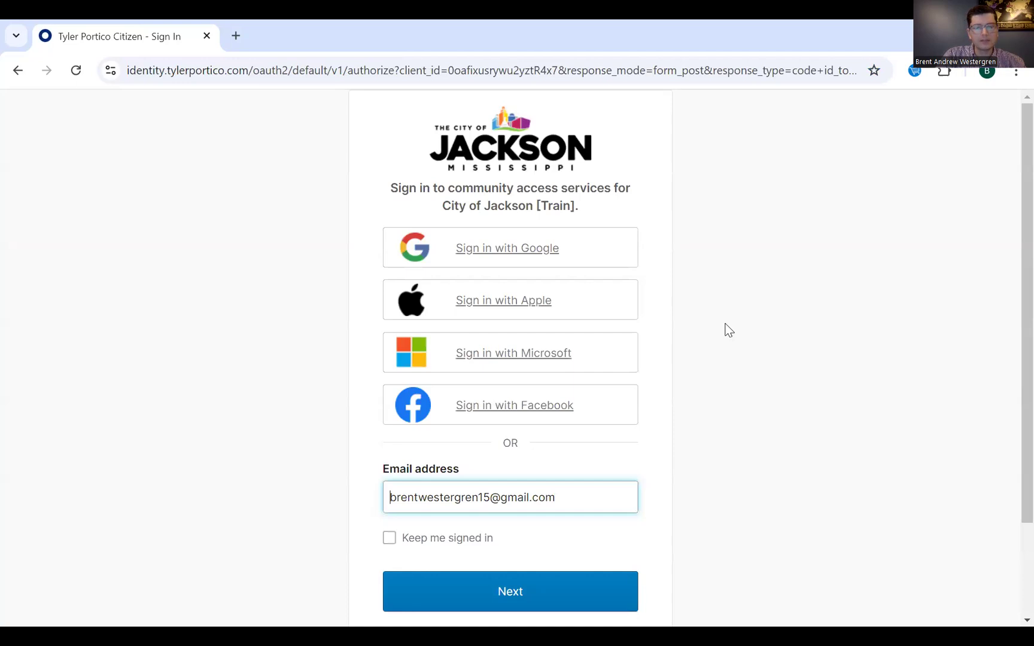
left_click(727, 342)
scroll(728, 342, "down", 2)
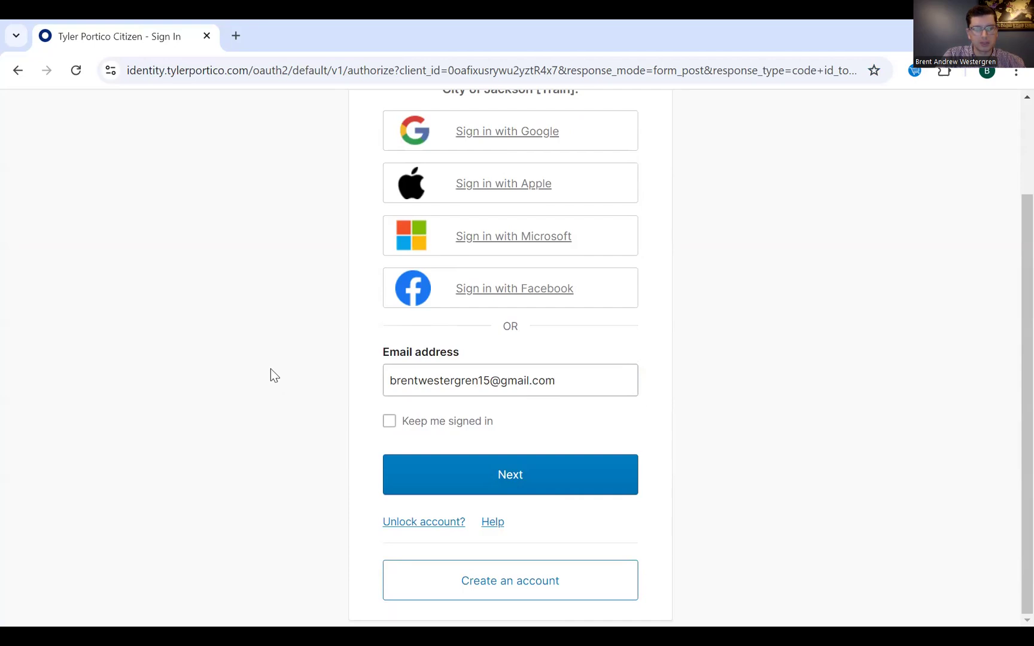
left_click(446, 574)
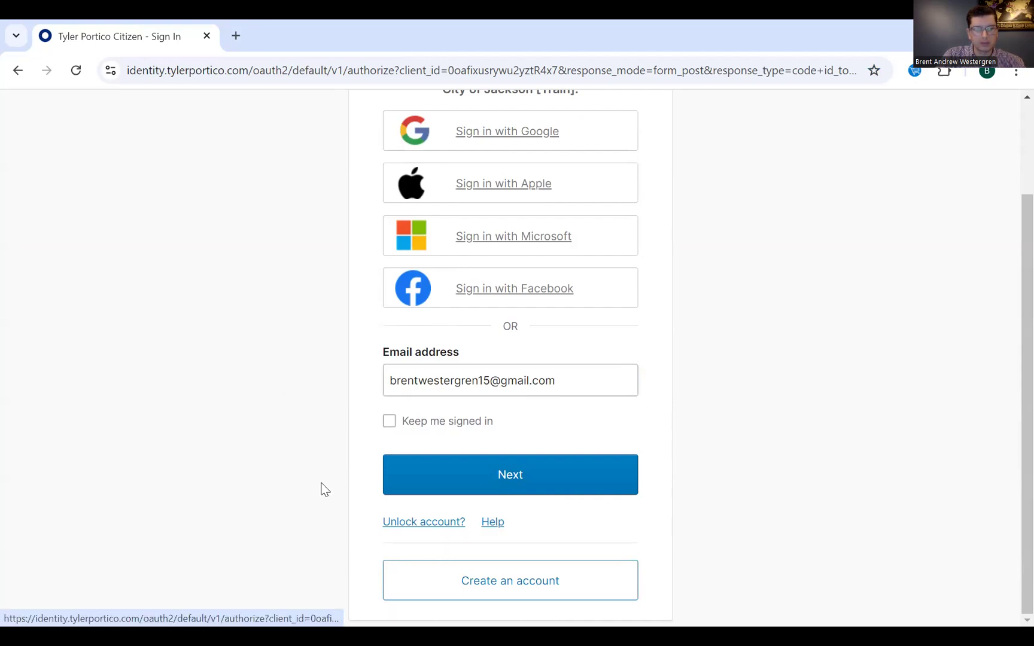
scroll(453, 273, "up", 1)
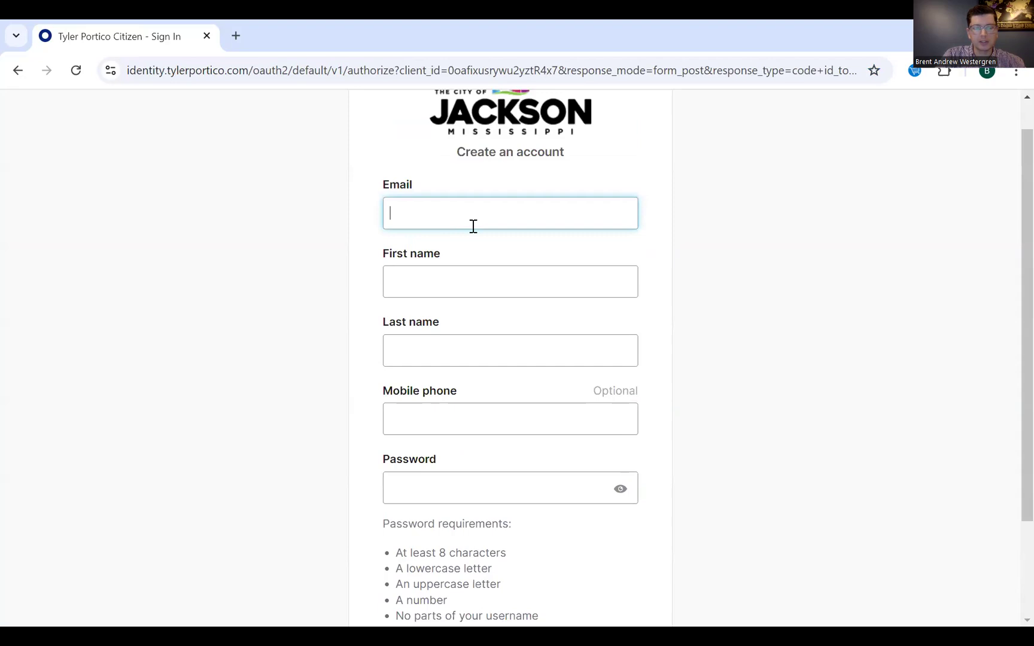
left_click(472, 279)
left_click(466, 350)
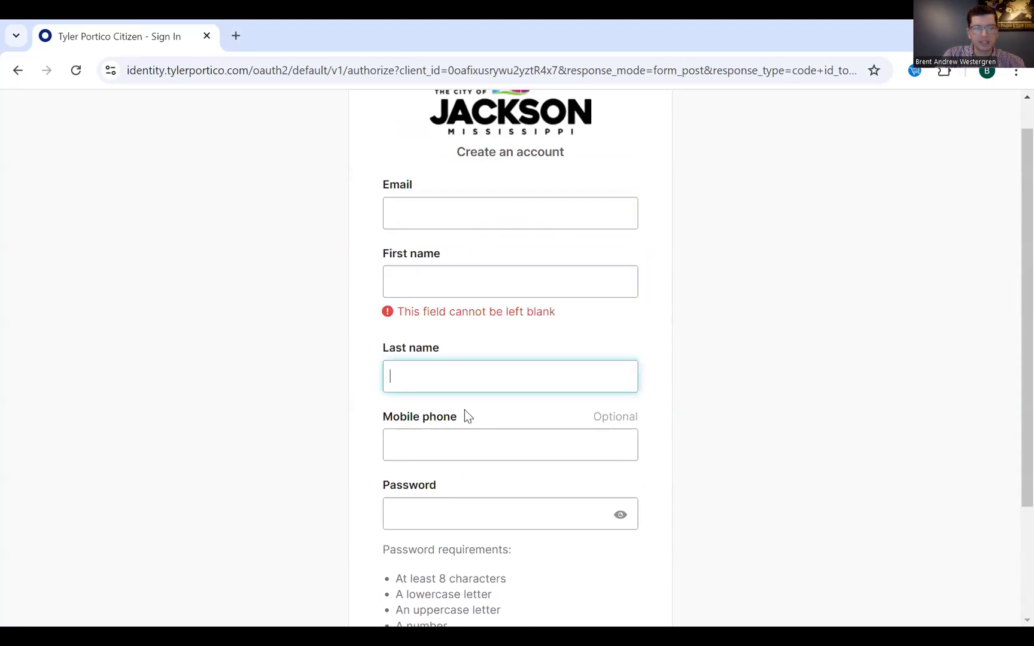
left_click(749, 384)
scroll(569, 464, "down", 1)
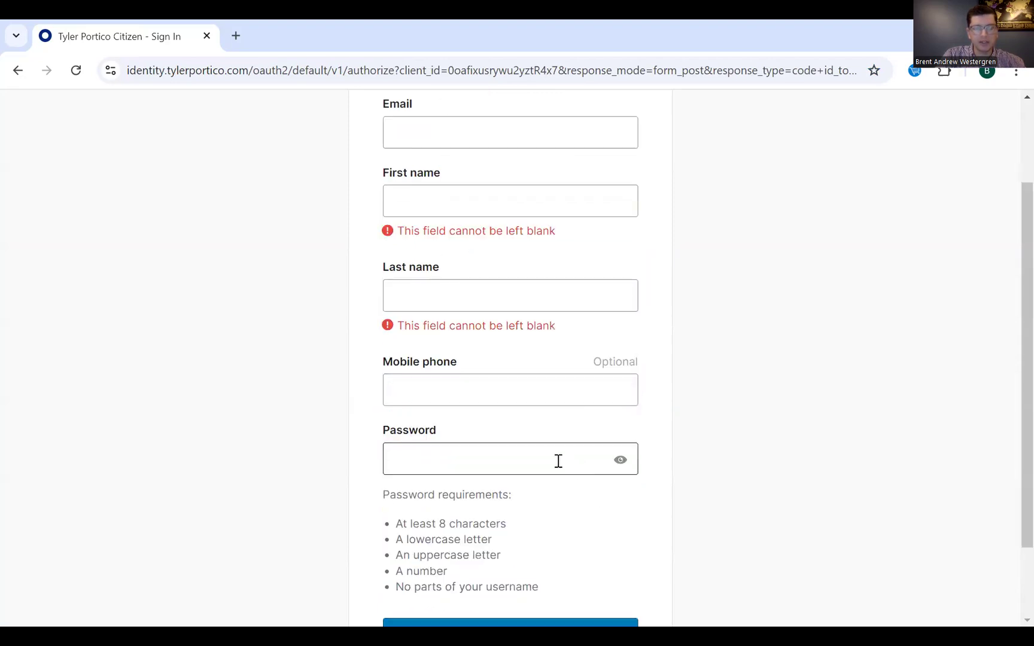
scroll(767, 436, "down", 1)
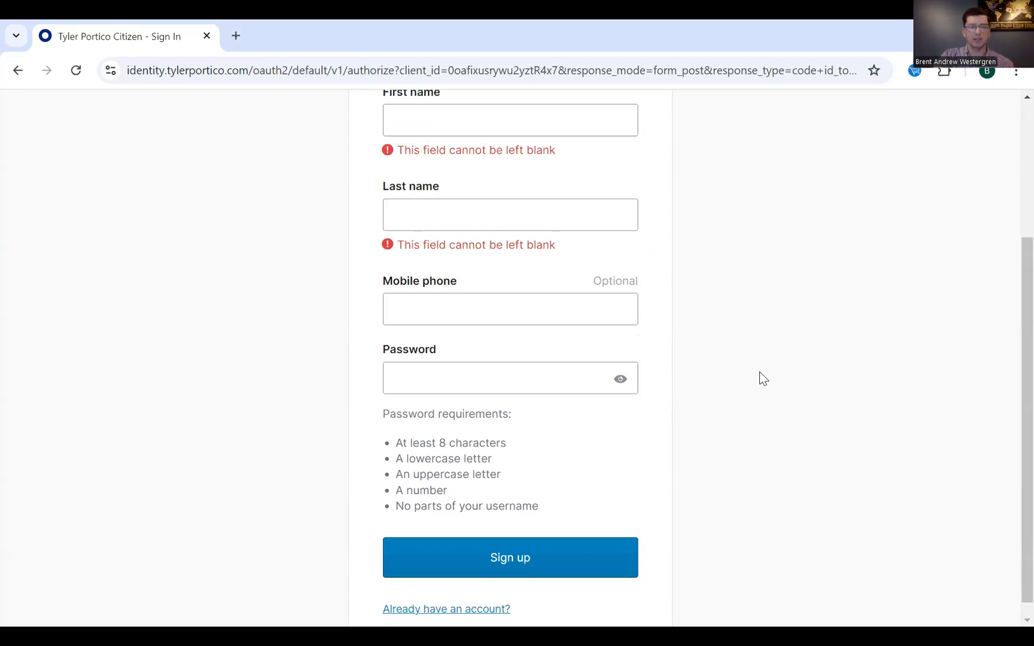
scroll(756, 372, "up", 1)
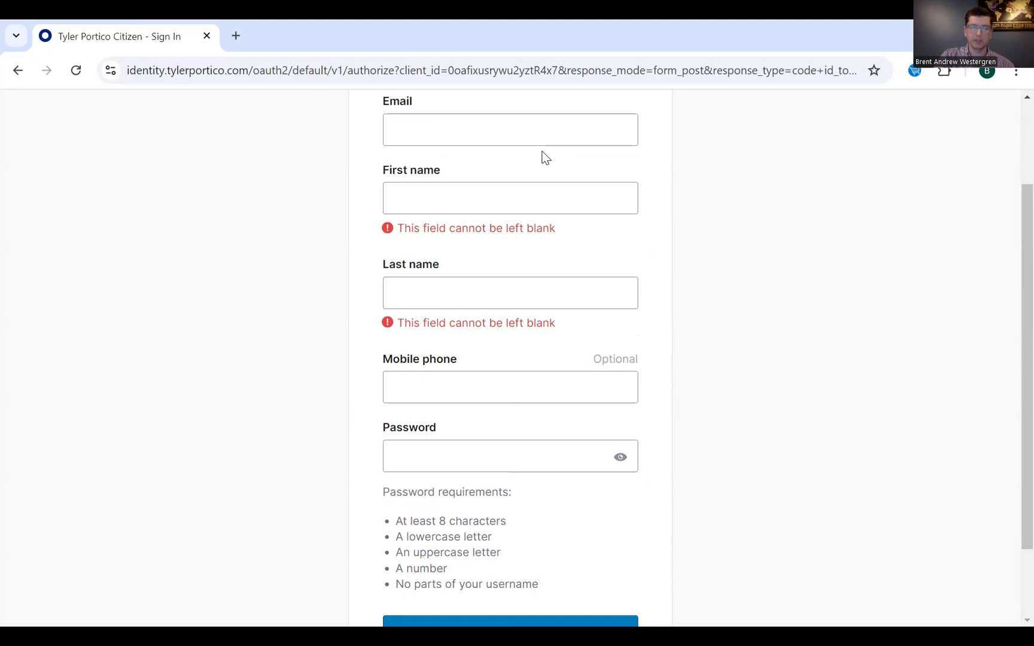
left_click(18, 70)
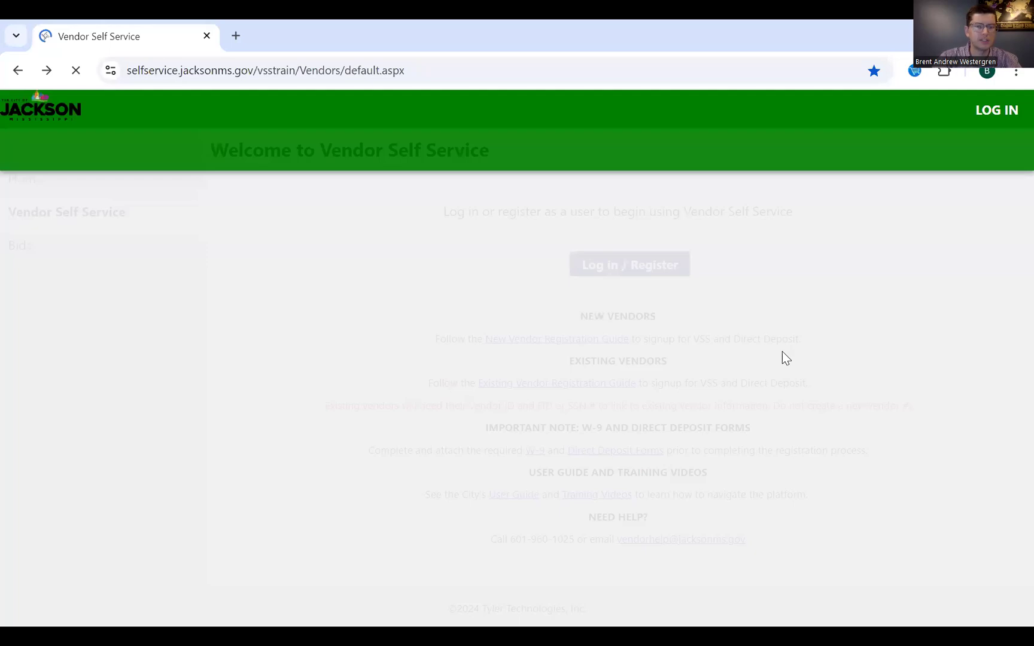
- Sign in through the Tyler Portico login page using the Google account
left_click(583, 266)
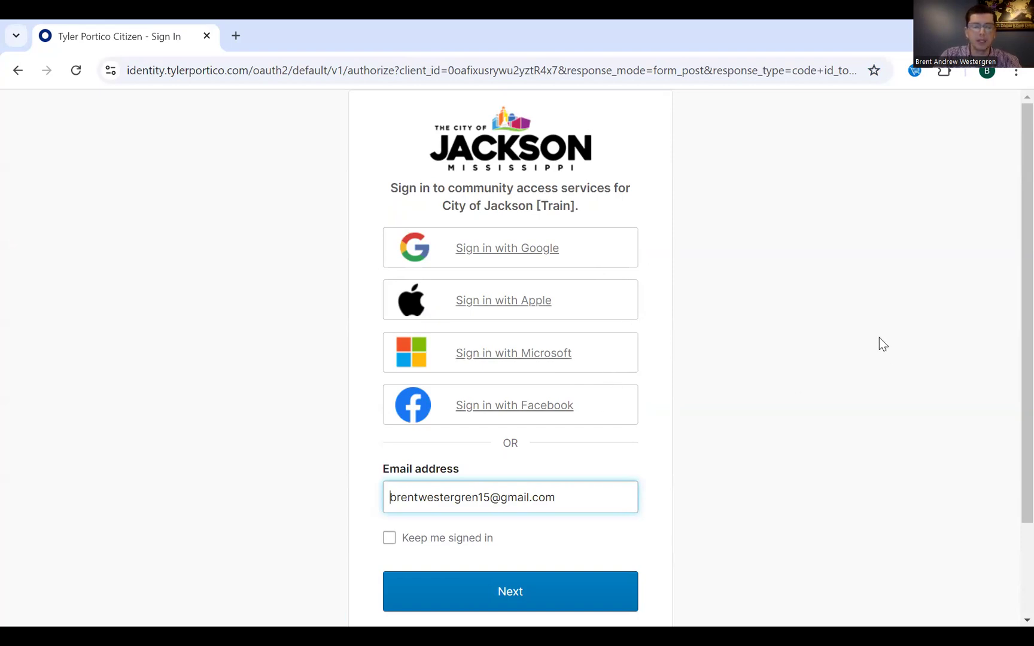
left_click(849, 376)
scroll(850, 376, "down", 2)
scroll(856, 368, "up", 2)
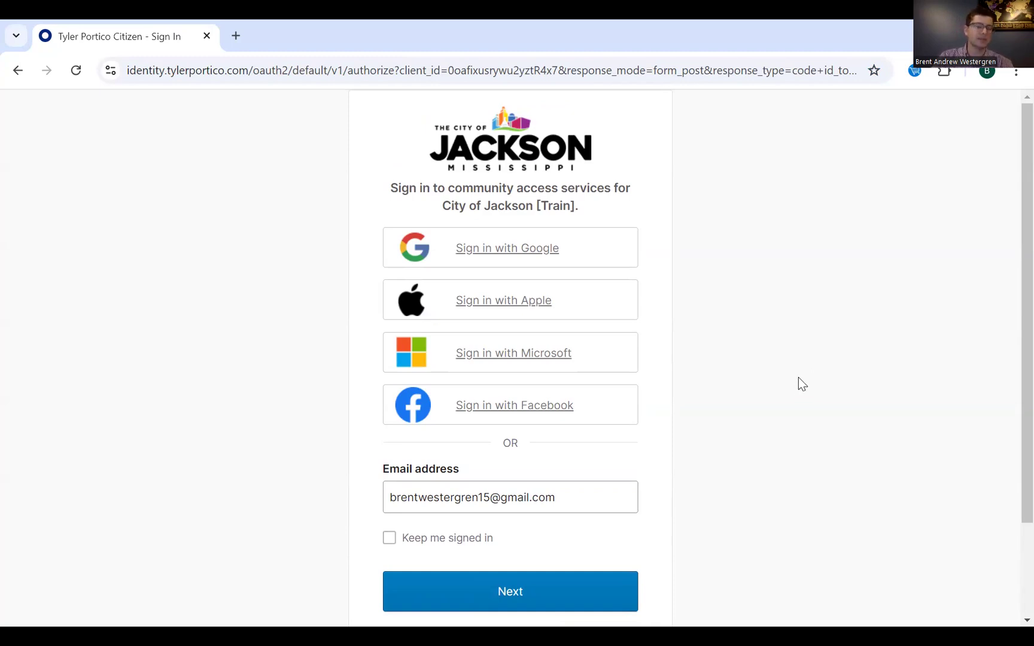
left_click(541, 257)
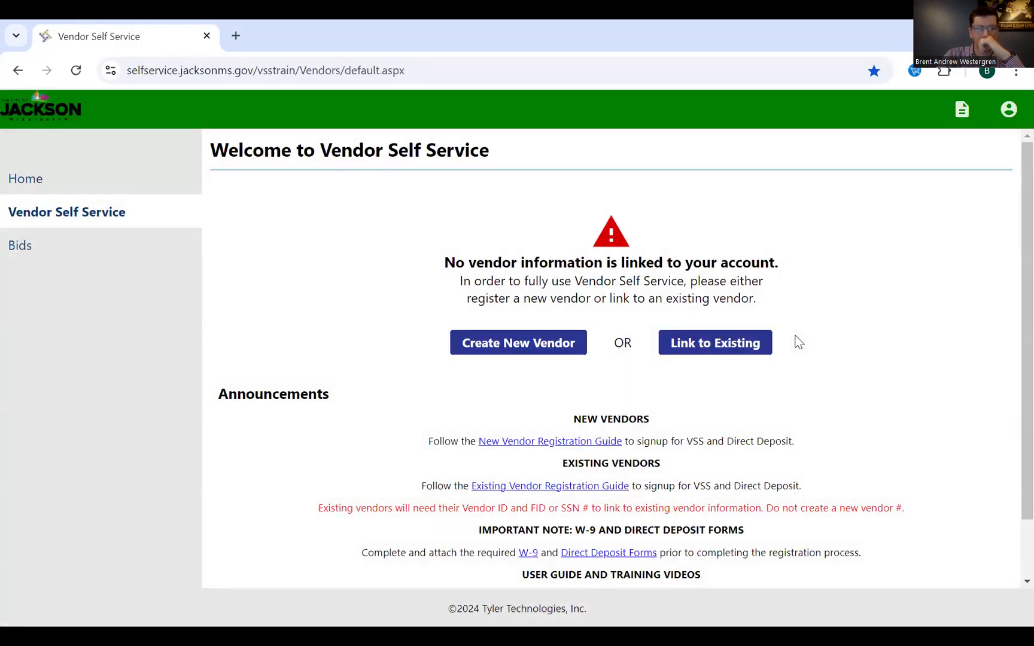
scroll(796, 340, "down", 1)
scroll(797, 341, "up", 1)
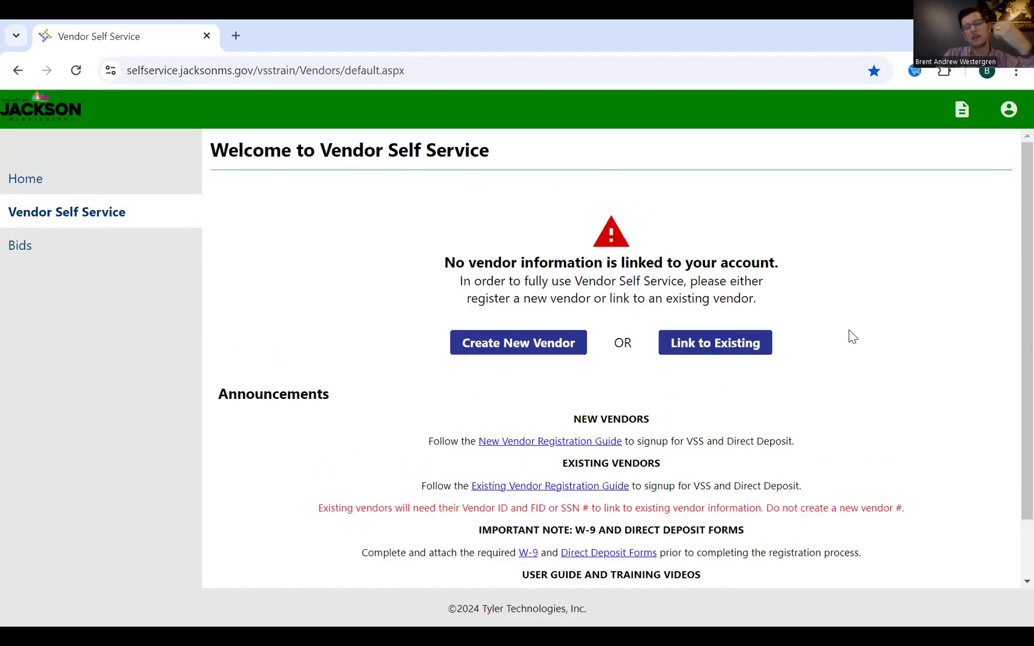
scroll(852, 326, "down", 1)
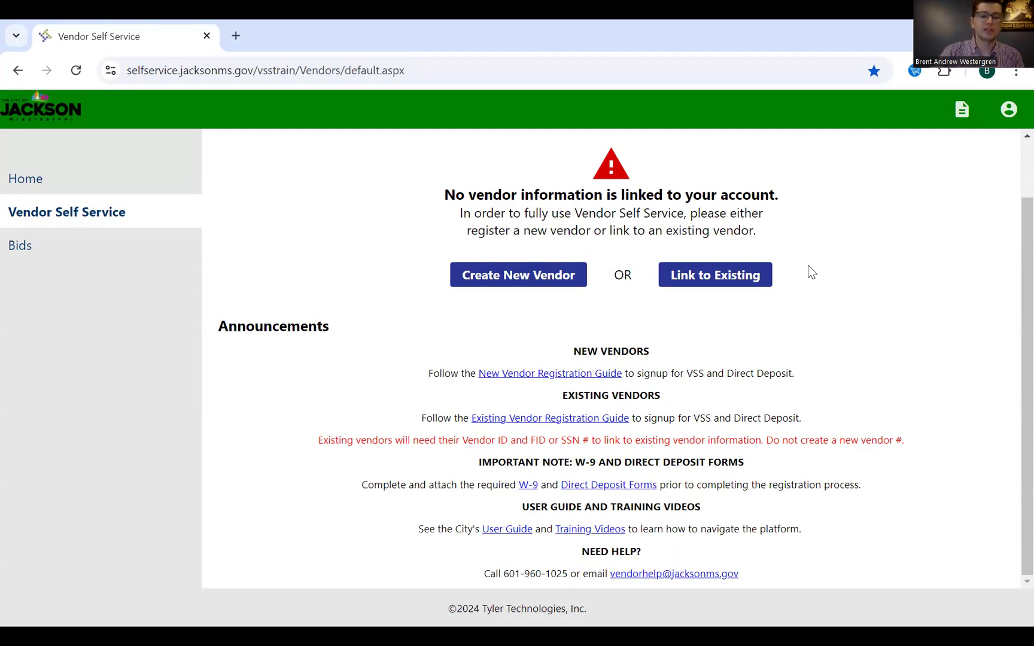
- Start a new vendor registration with company name TEST CORPORATION
left_click(532, 278)
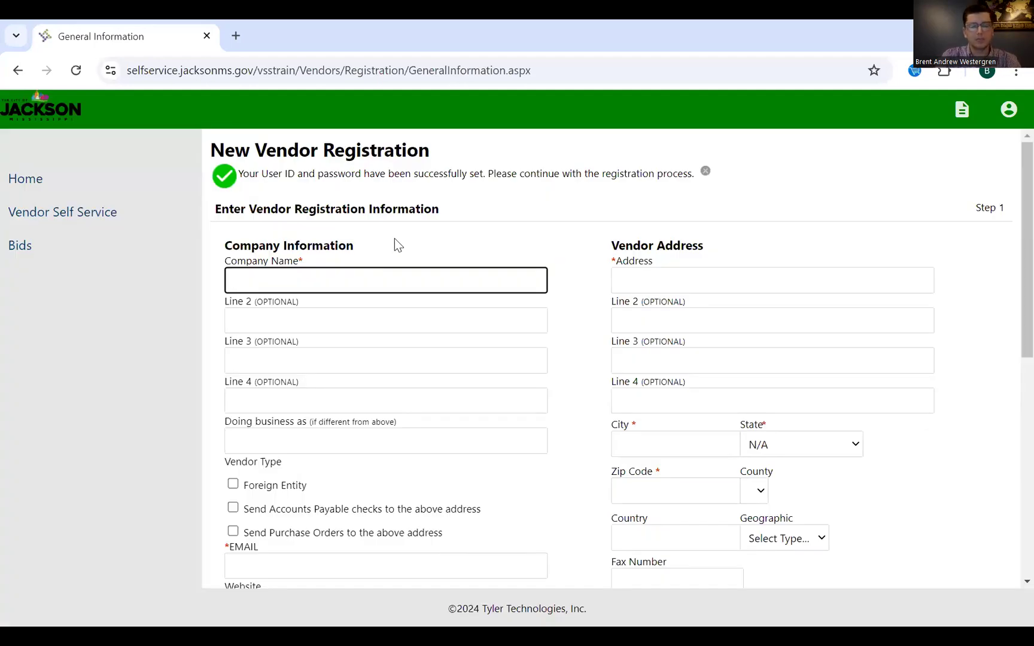
type("TEST CORPORATION")
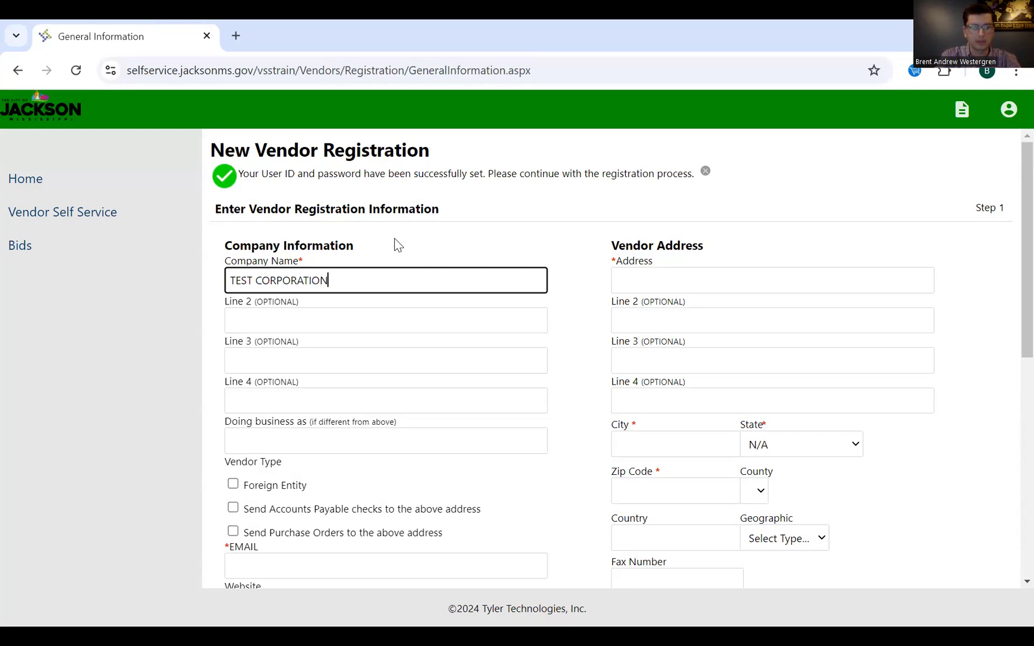
key("Tab")
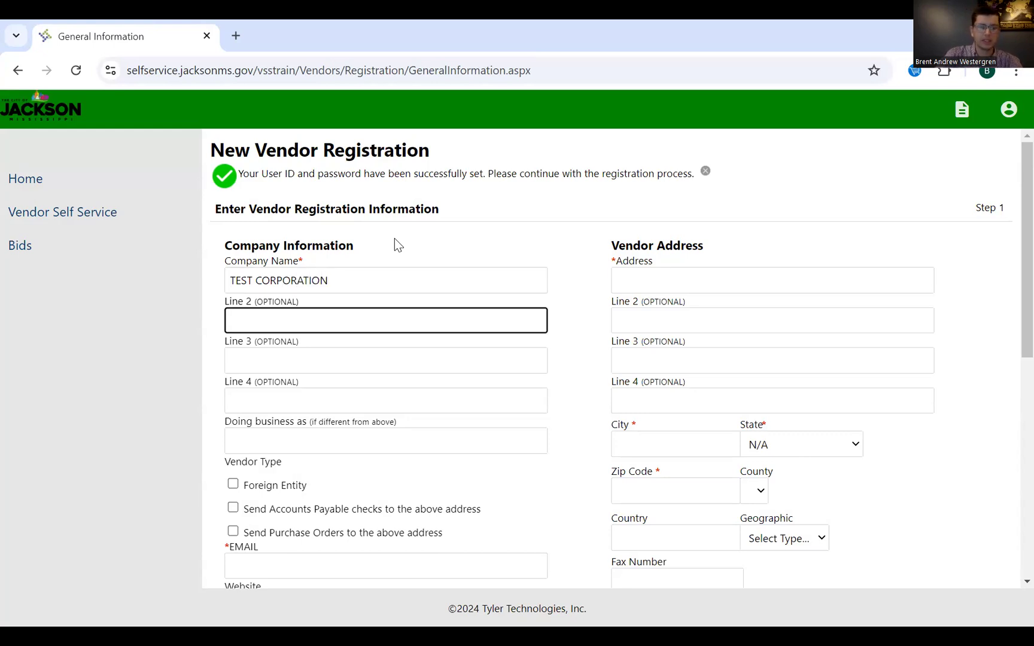
scroll(292, 269, "down", 1)
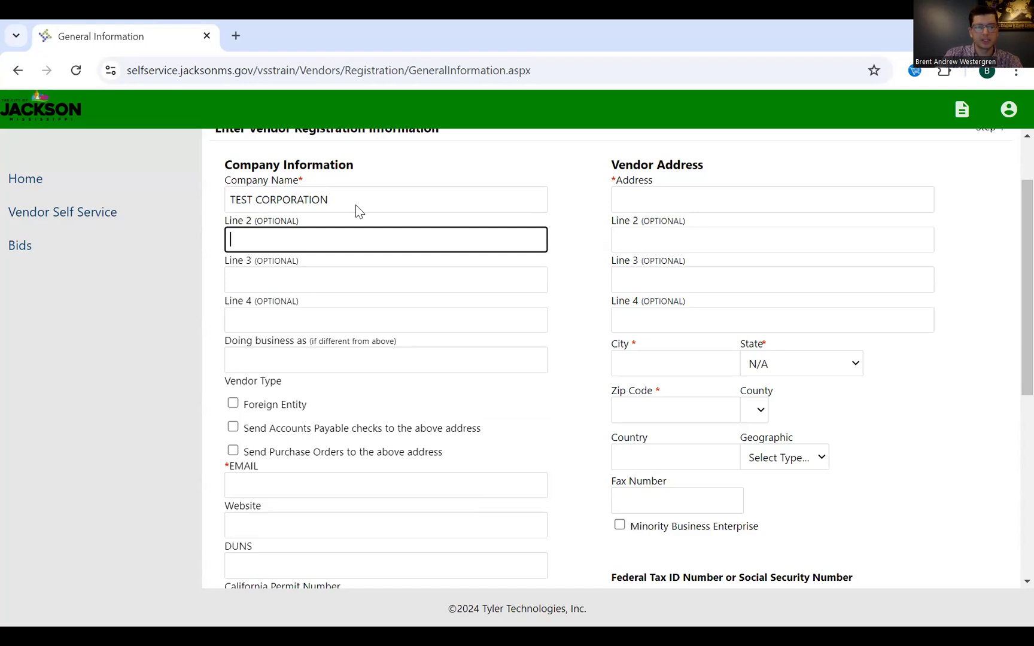
- Try 'BIG TEST CORPORATION' as the doing-business-as name, then leave that field empty
left_click(284, 355)
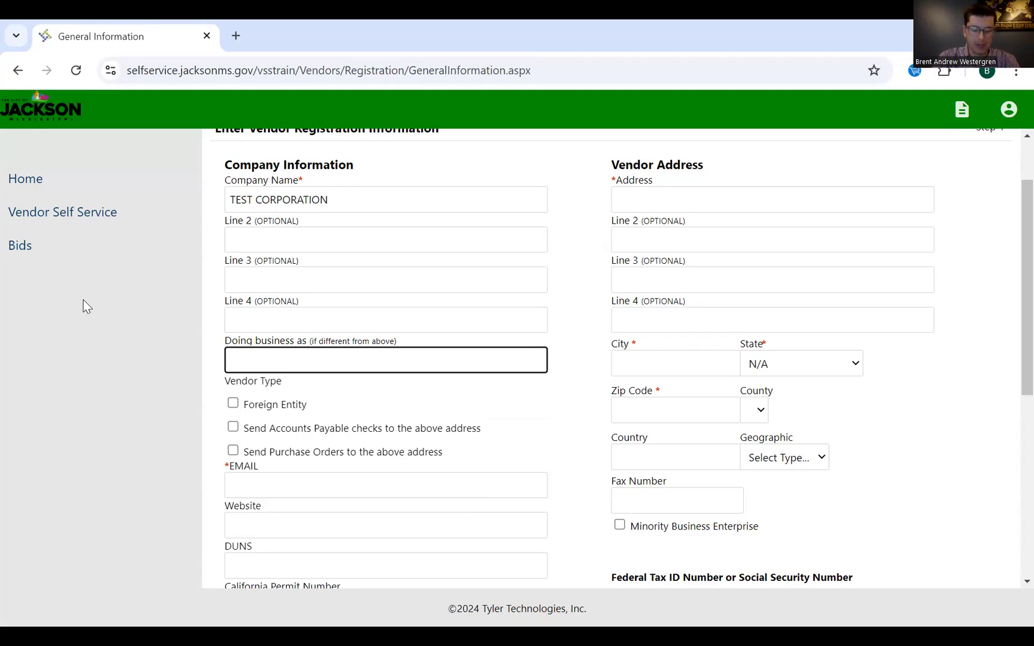
type("BIG TEST CORPORATION")
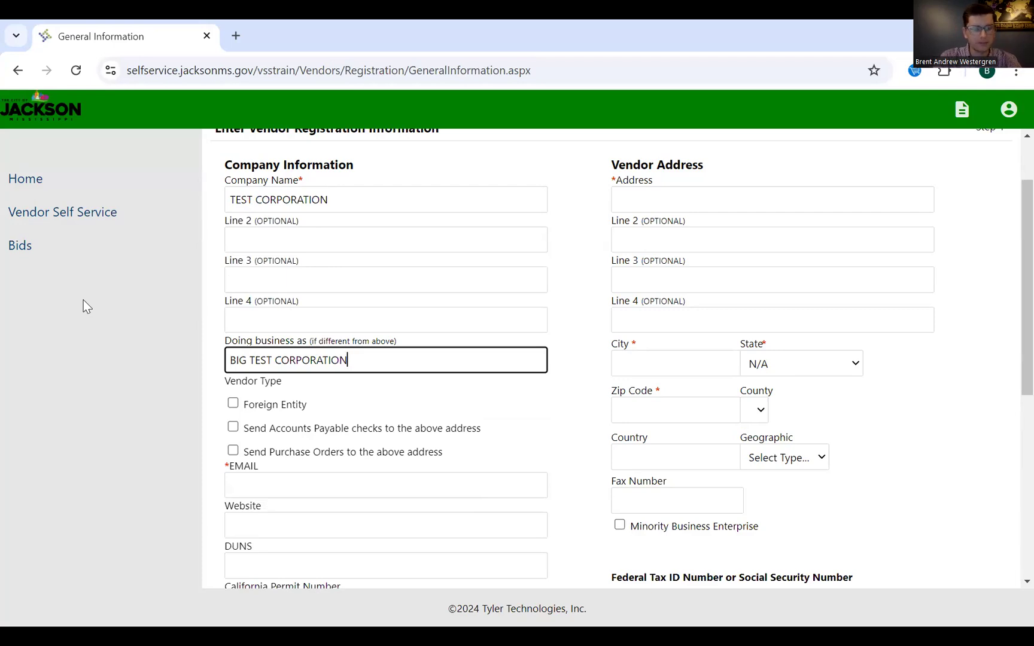
key("BackSpace")
key("BackSpace")
key("BackSpace")
key("BackSpace")
key("BackSpace")
key("BackSpace")
key("BackSpace")
key("BackSpace")
key("BackSpace")
key("BackSpace")
key("BackSpace")
key("BackSpace")
key("BackSpace")
key("BackSpace")
key("BackSpace")
key("BackSpace")
key("BackSpace")
key("BackSpace")
key("BackSpace")
key("BackSpace")
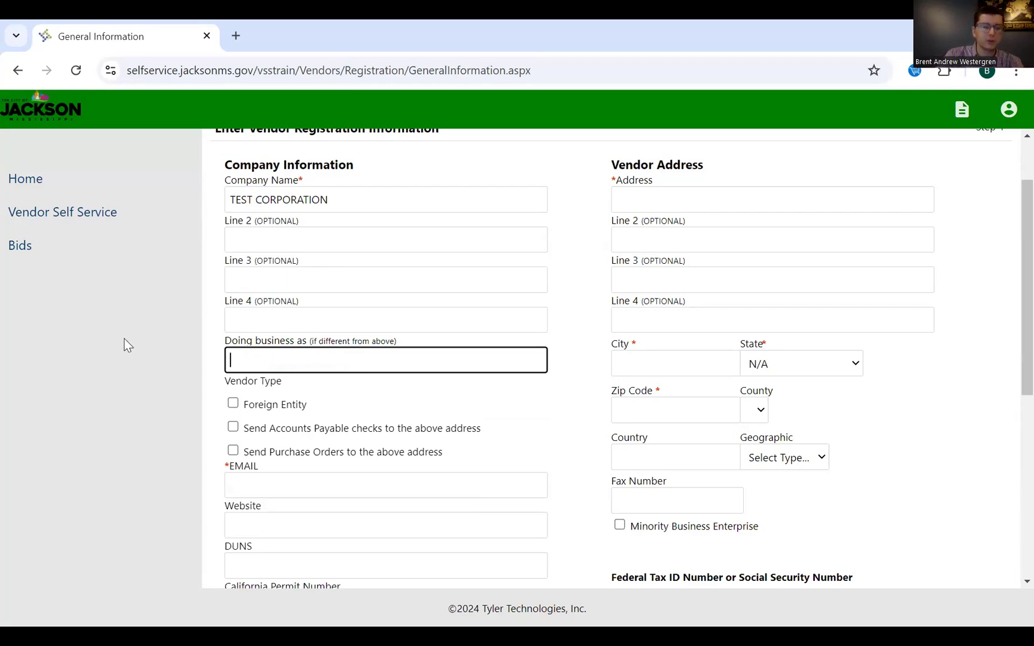
left_click(233, 401)
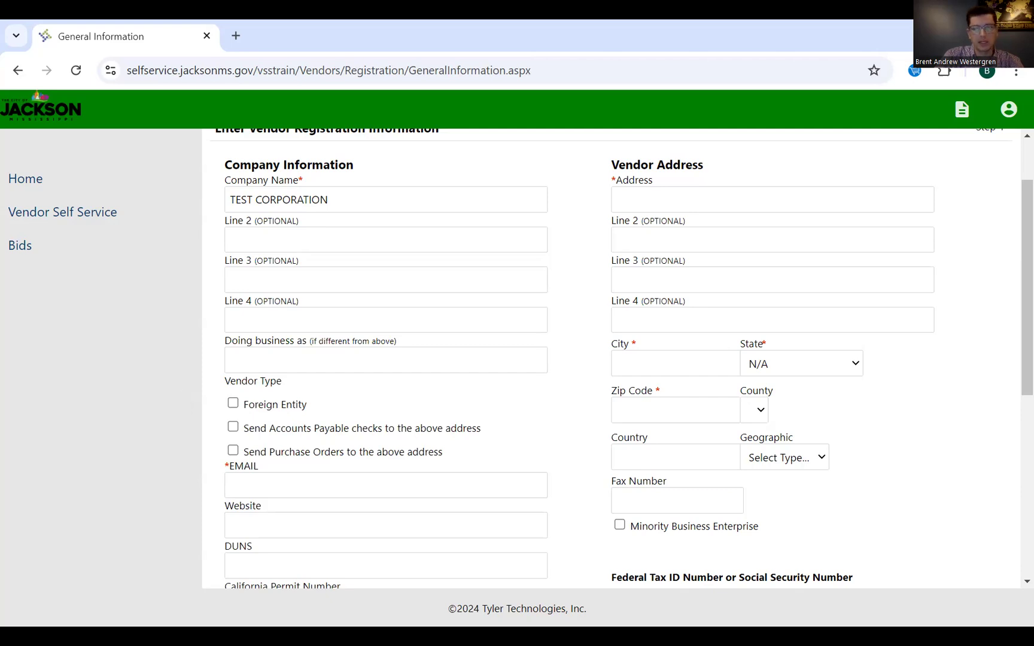
scroll(1009, 236, "down", 2)
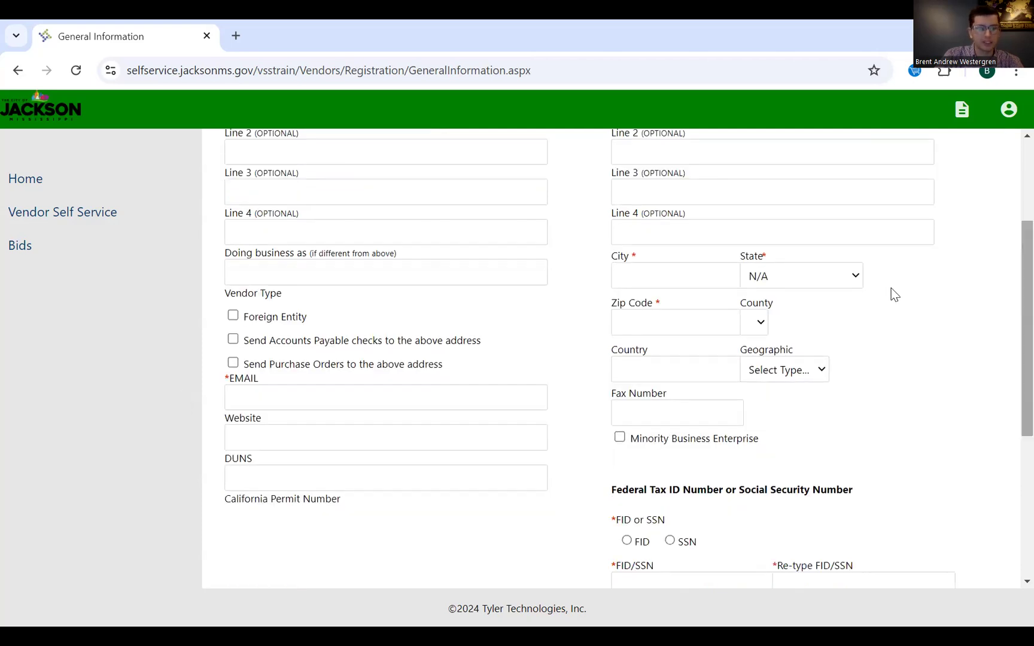
scroll(206, 315, "up", 2)
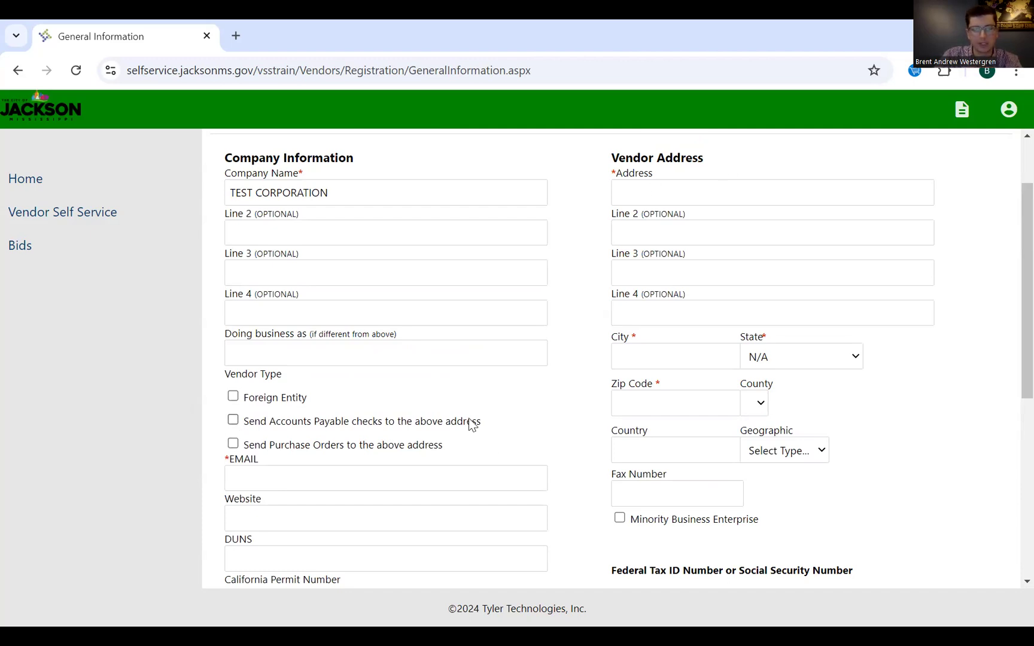
scroll(471, 423, "down", 2)
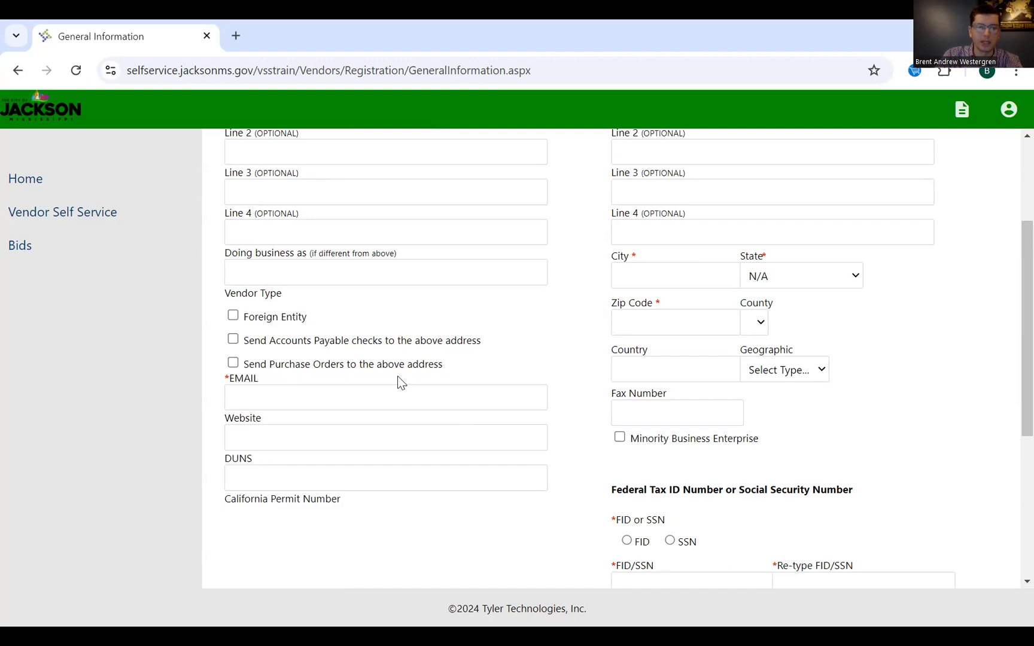
scroll(400, 359, "up", 2)
- Fill in the vendor's e-mail address and leave the Website field blank
left_click(346, 471)
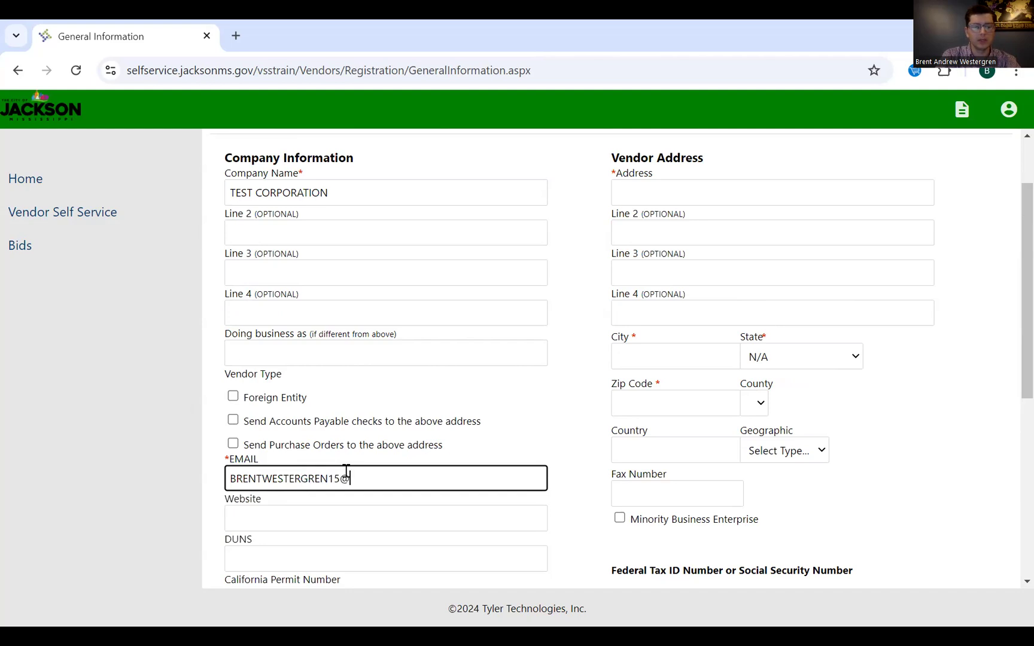
key("Tab")
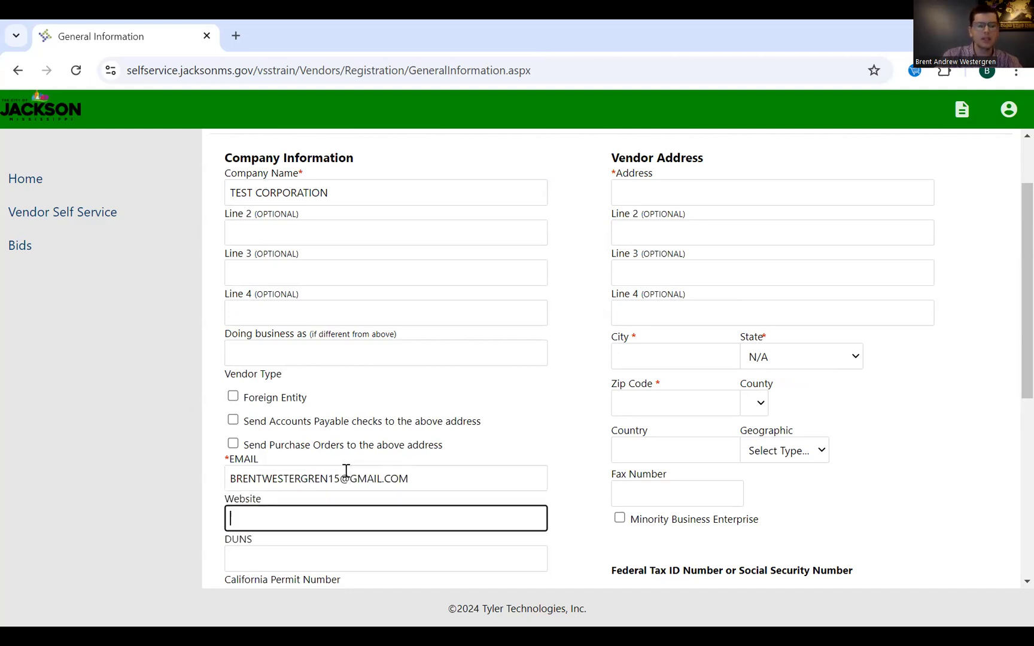
scroll(346, 471, "down", 3)
left_click(254, 417)
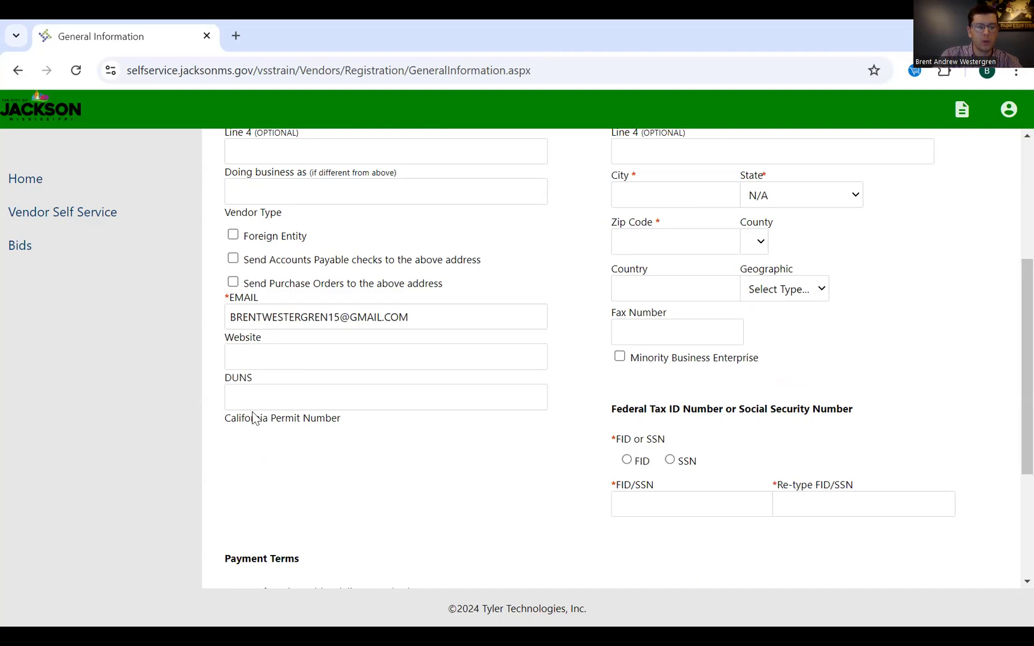
scroll(260, 400, "up", 1)
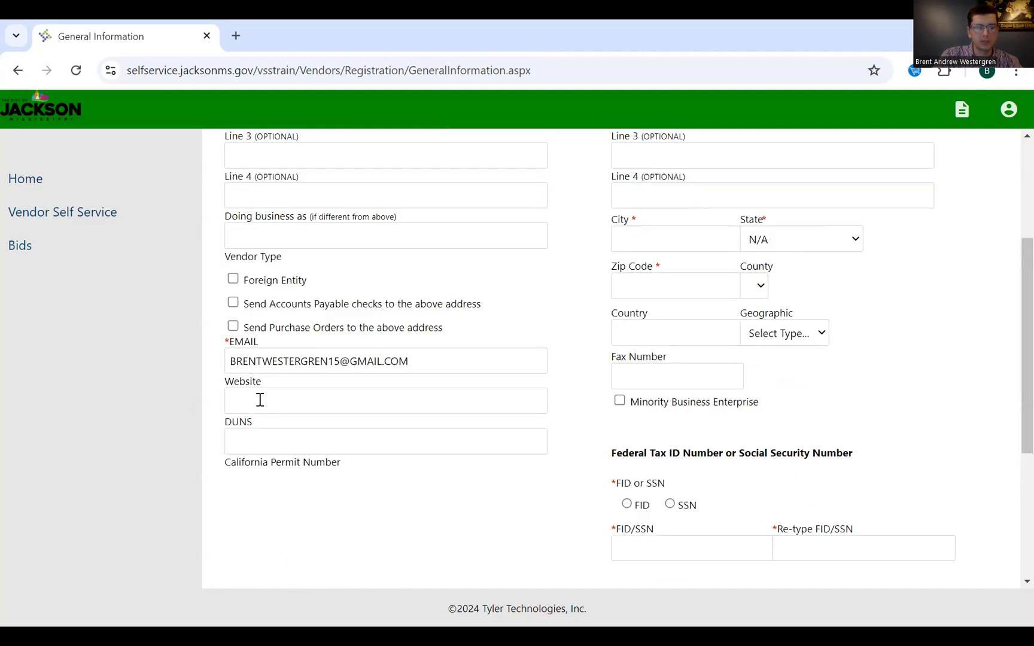
- Enter the vendor's street address on the first address line
scroll(263, 431, "up", 1)
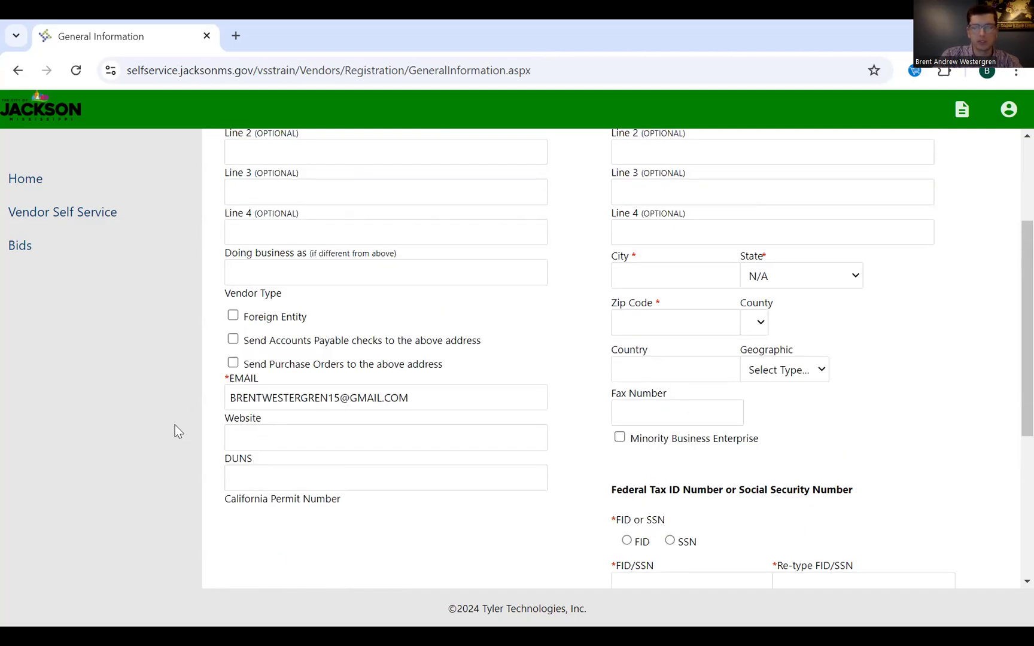
scroll(275, 471, "up", 4)
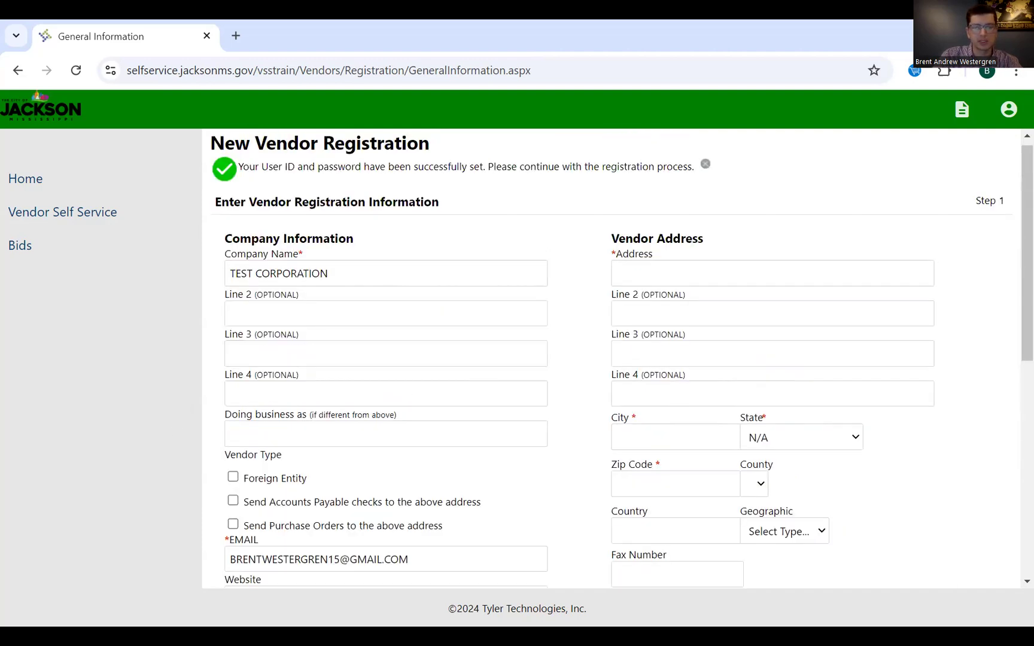
left_click(662, 277)
key("Tab")
left_click(756, 271)
type("ST.")
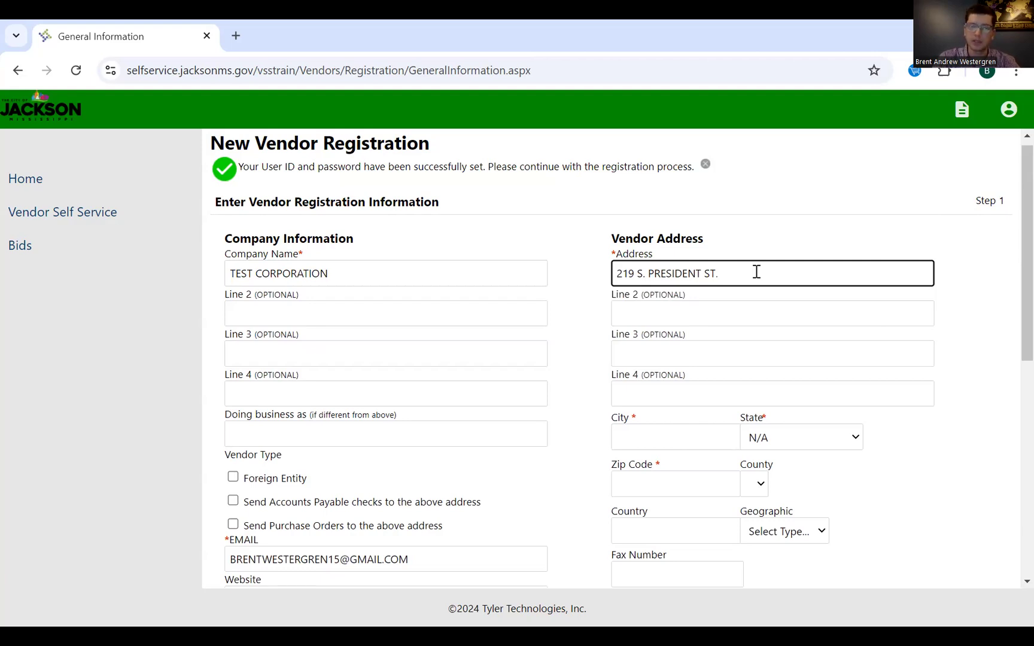
key("Tab")
key("Tab")
key("Tab")
key("Tab")
- Set the city to JACKSON and the state to Mississippi
type("JACKSON")
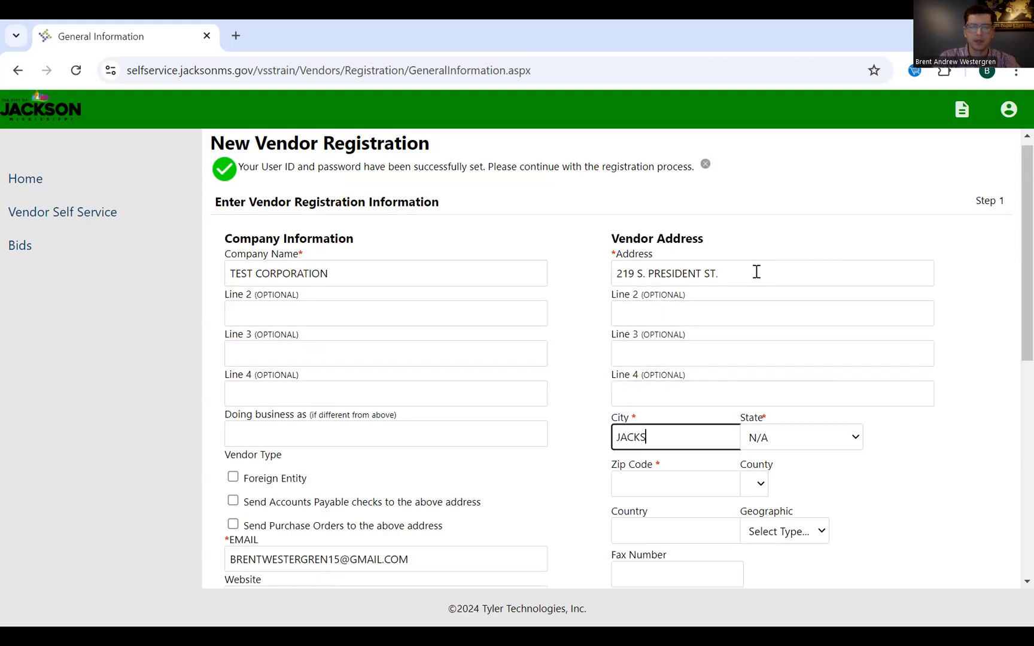
key("Tab")
scroll(784, 353, "down", 1)
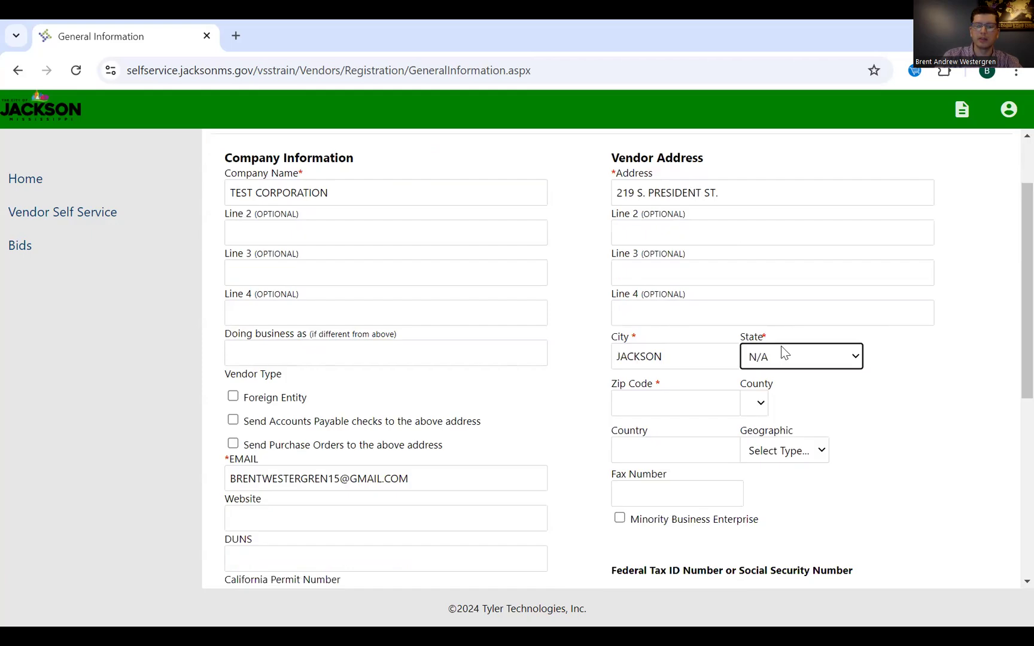
left_click(798, 354)
scroll(815, 277, "down", 3)
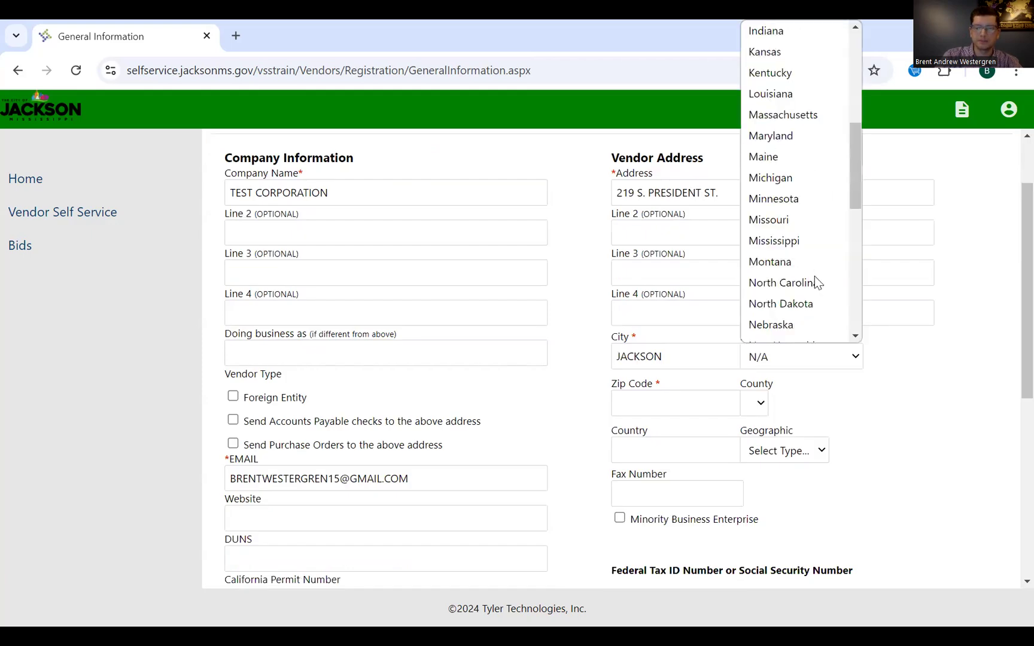
left_click(702, 402)
- Fill in the zip code and set the country to USA
type("3913")
key("BackSpace")
key("BackSpace")
key("BackSpace")
key("BackSpace")
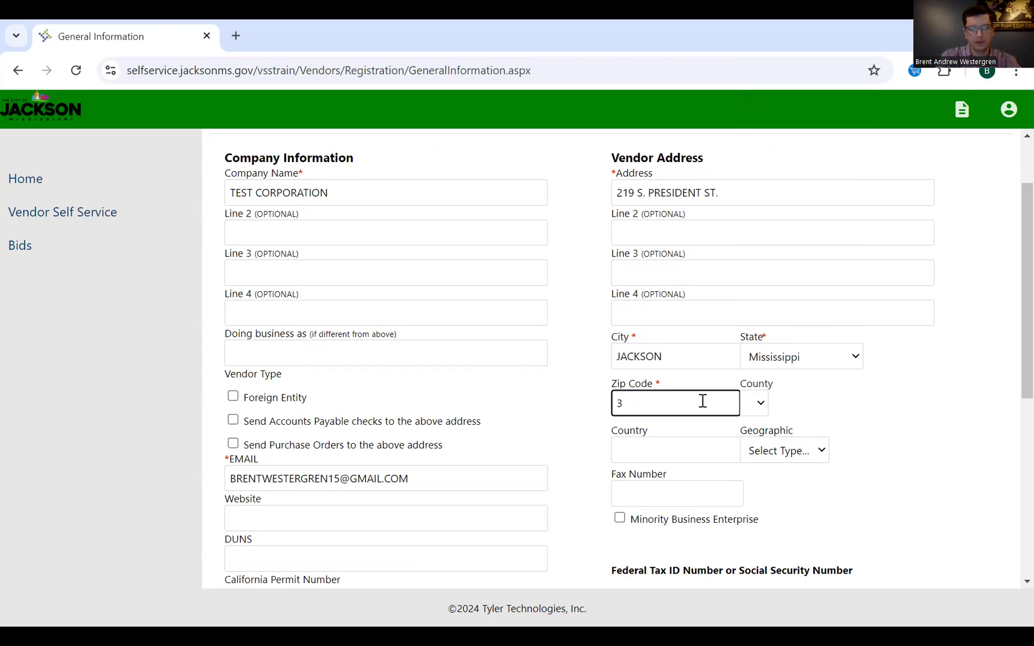
type("39056")
left_click(913, 420)
scroll(913, 420, "down", 1)
left_click(683, 373)
type("USA")
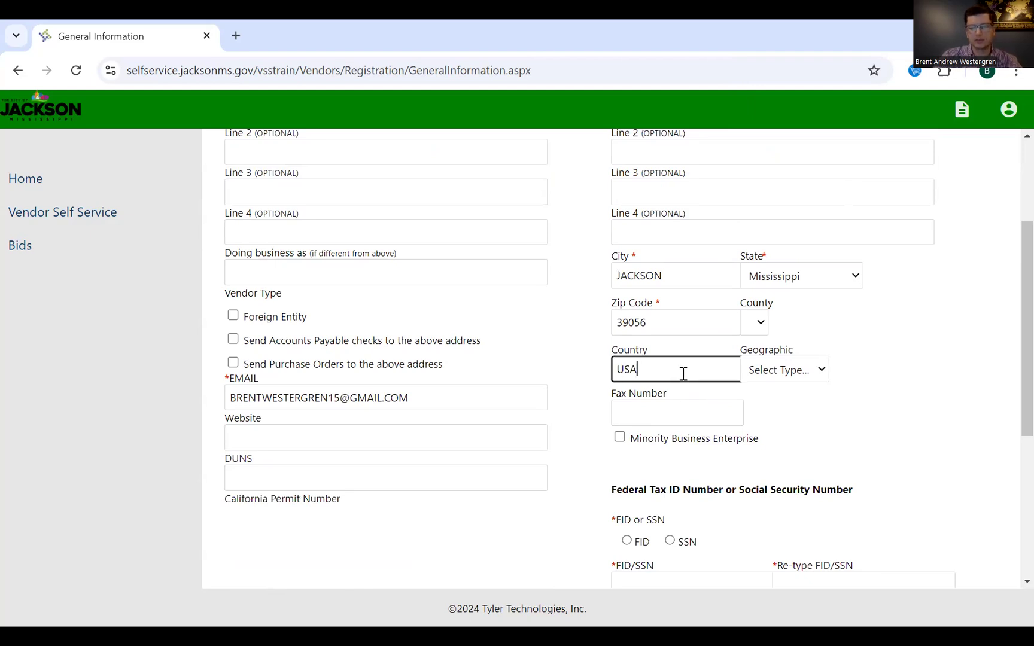
left_click(806, 384)
left_click(720, 417)
left_click(845, 404)
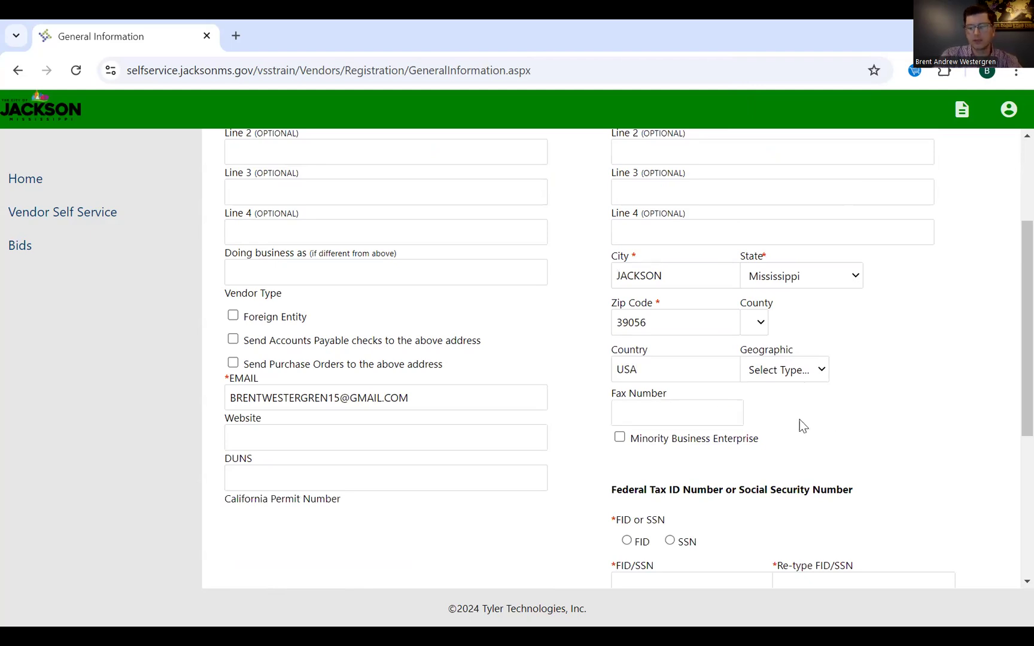
scroll(769, 415, "down", 1)
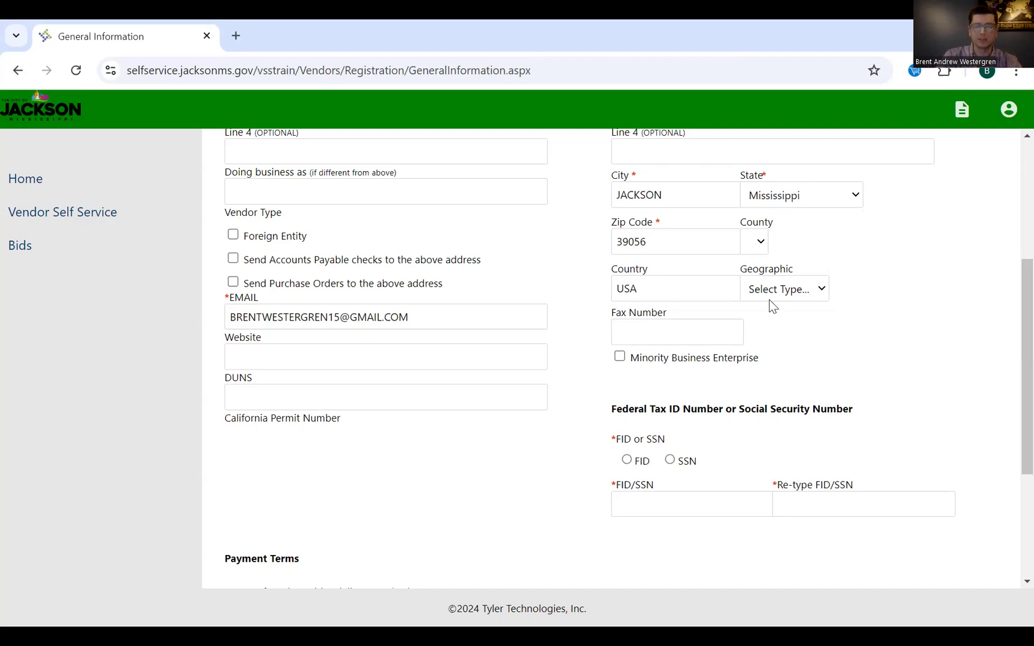
scroll(770, 302, "down", 3)
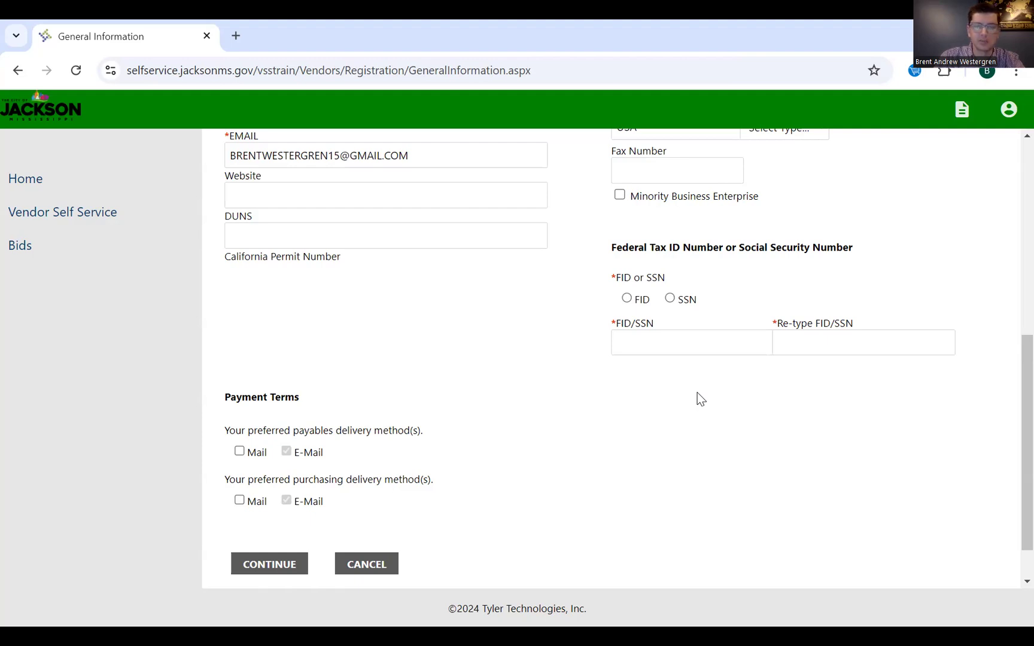
- Choose SSN as the tax ID type, enter and re-type the number, and continue
left_click(693, 347)
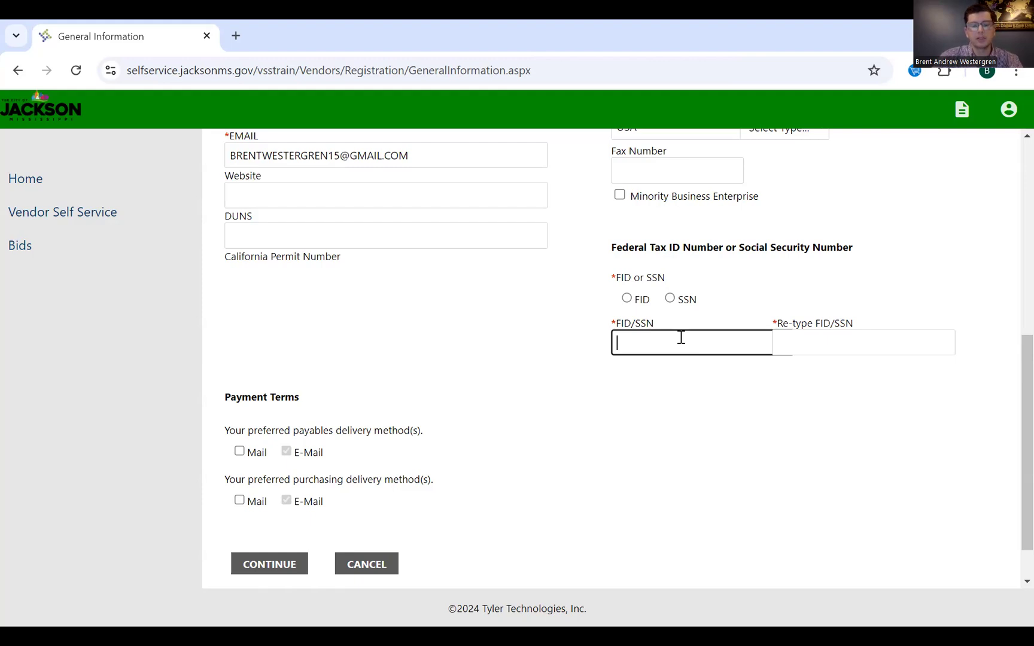
left_click(671, 298)
left_click(673, 341)
type("444-44-4444")
key("Tab")
type("444-44-4444")
left_click(796, 441)
scroll(486, 389, "down", 1)
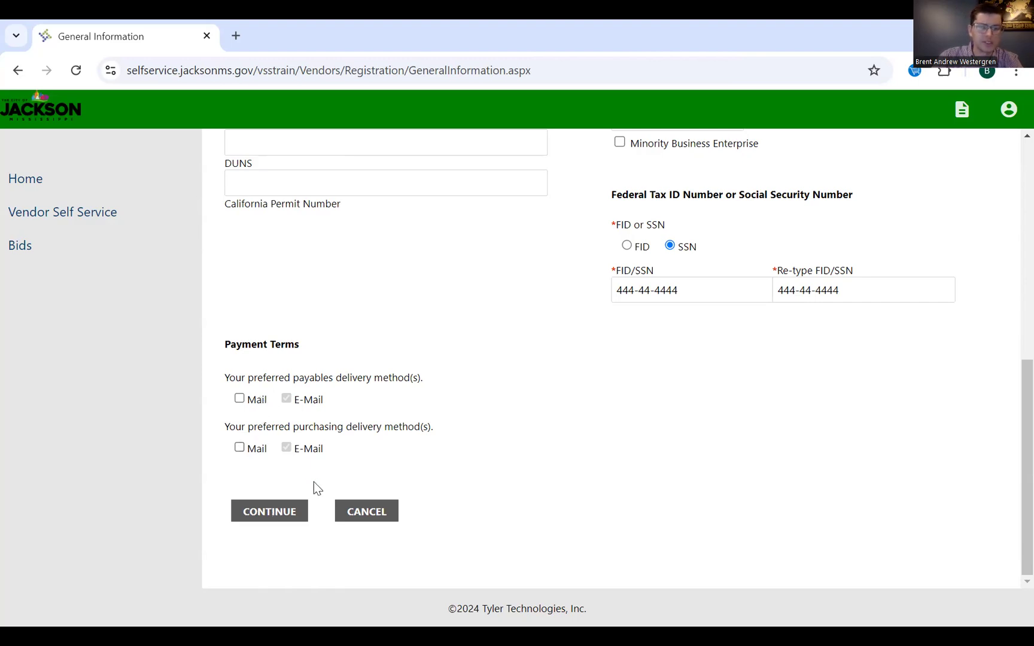
left_click(282, 511)
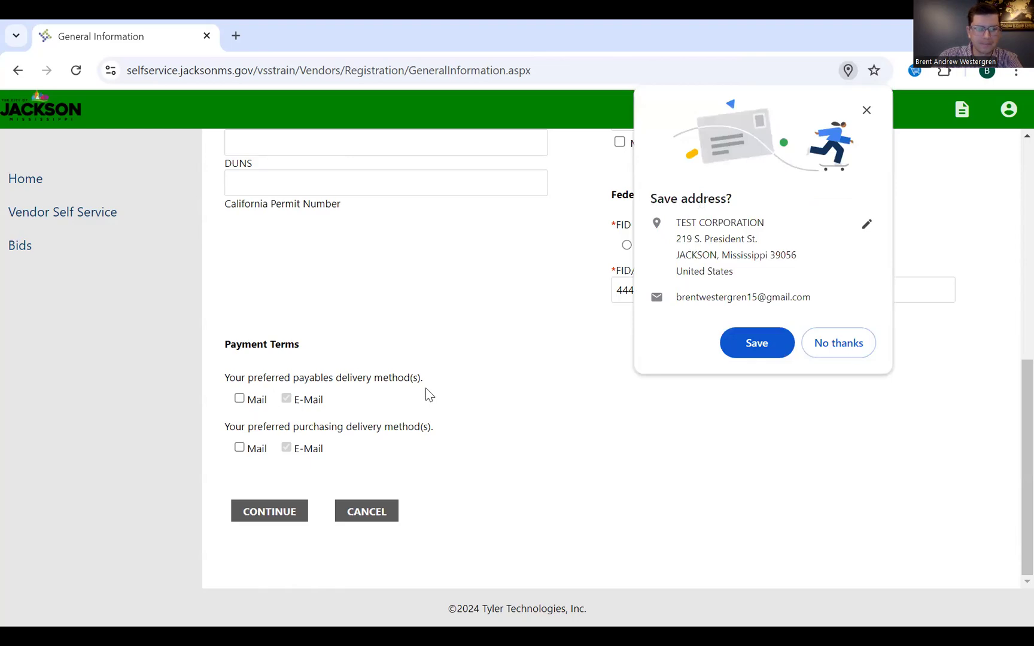
- Add and save the TEST CORPORATION Jackson, MS address as the default address
left_click(229, 244)
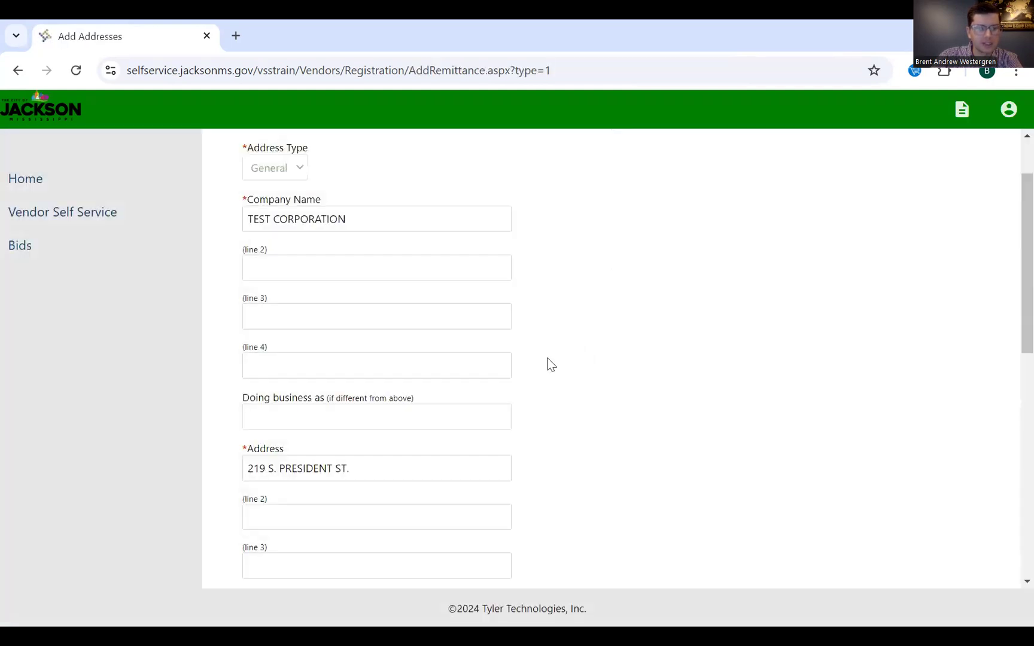
scroll(551, 362, "down", 8)
scroll(551, 363, "down", 3)
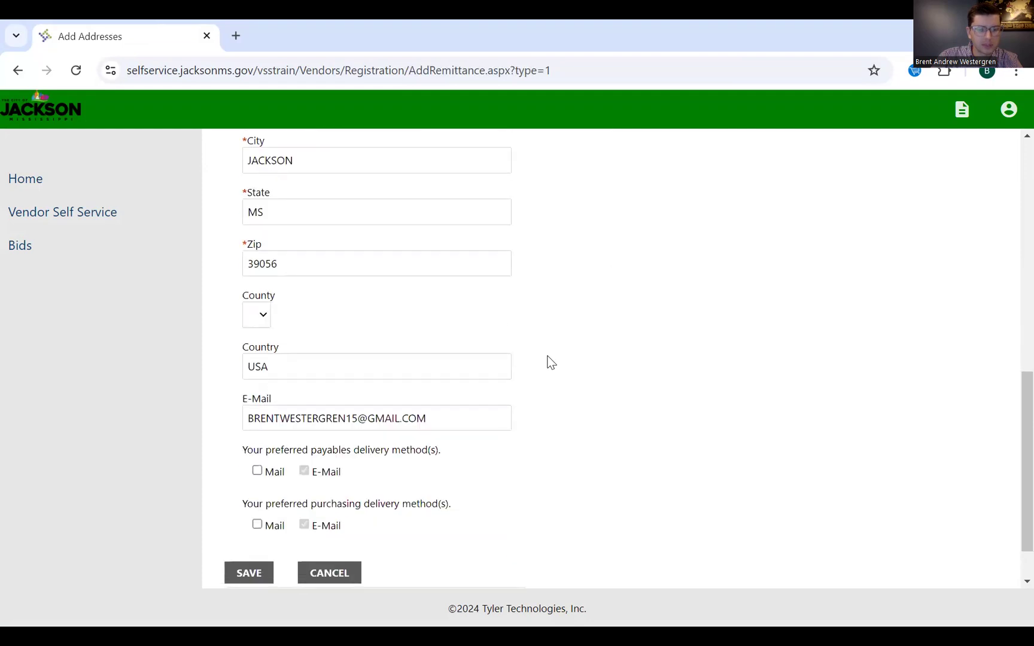
left_click(256, 516)
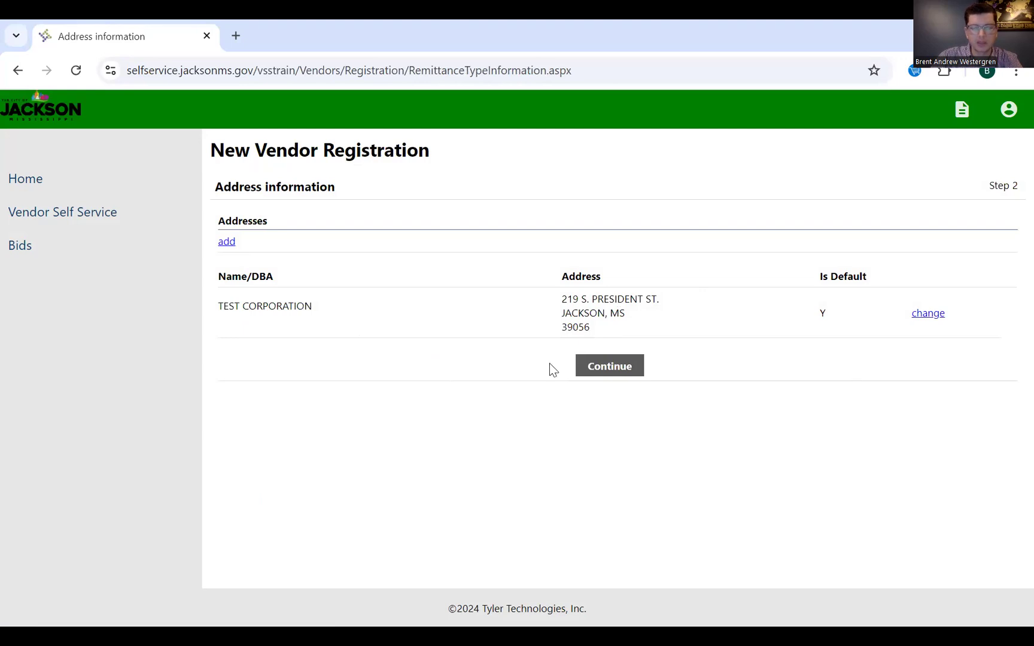
- Continue from the address list to the User Contact Information page
left_click(593, 365)
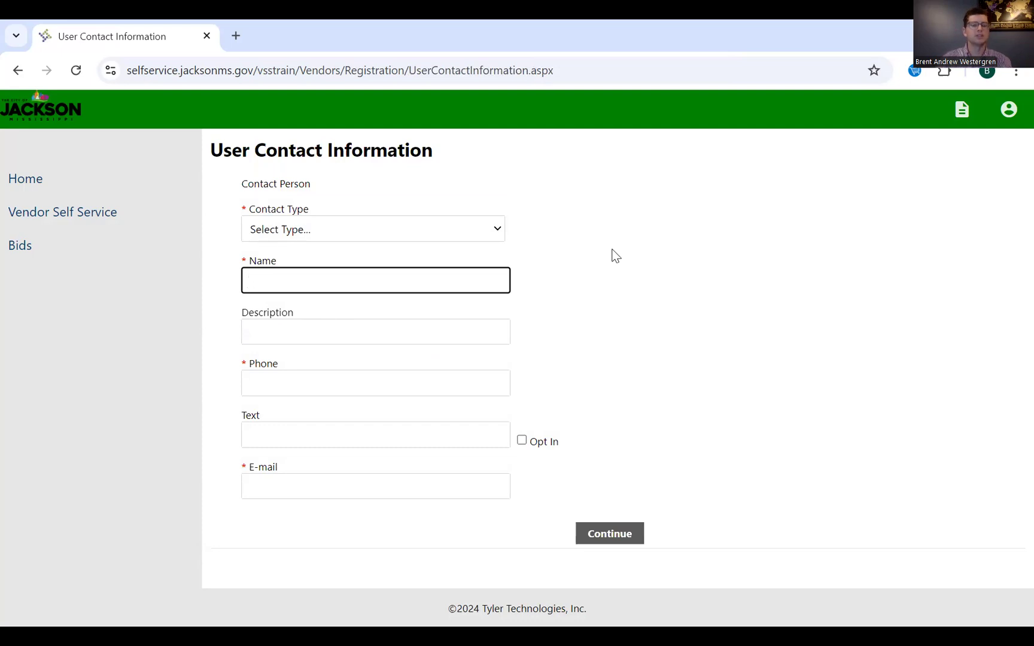
- Enter a GENERAL contact titled CHIEF EXECUTIVE OFFICER with name, phone, and text opt-in
left_click(467, 222)
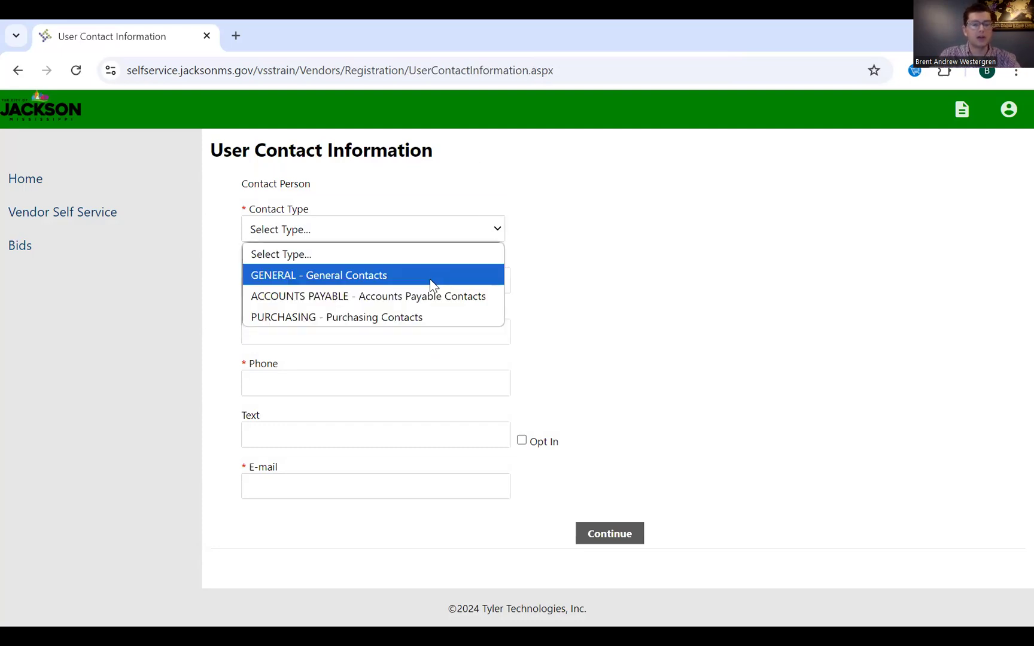
left_click(429, 279)
left_click(417, 271)
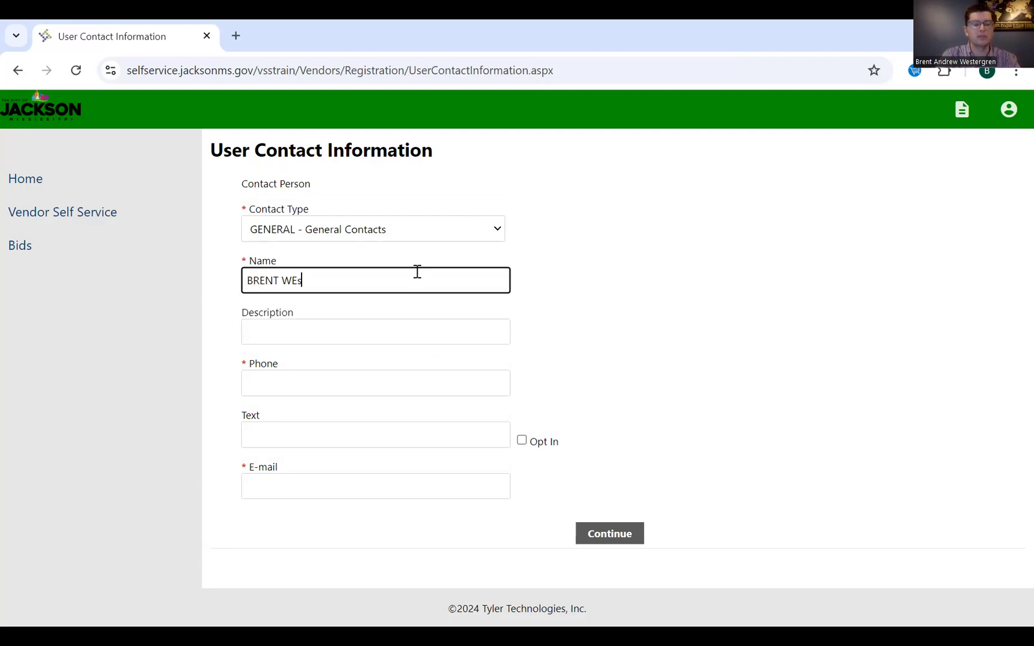
key("Tab")
type("CHIEF ")
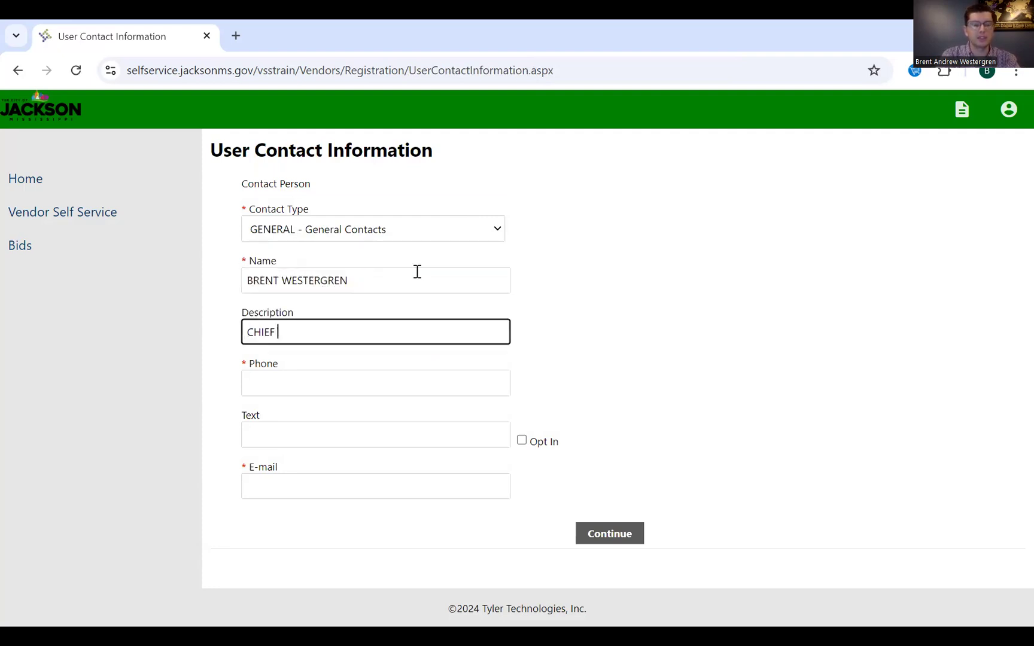
type("EXECUTIVE OFFICER")
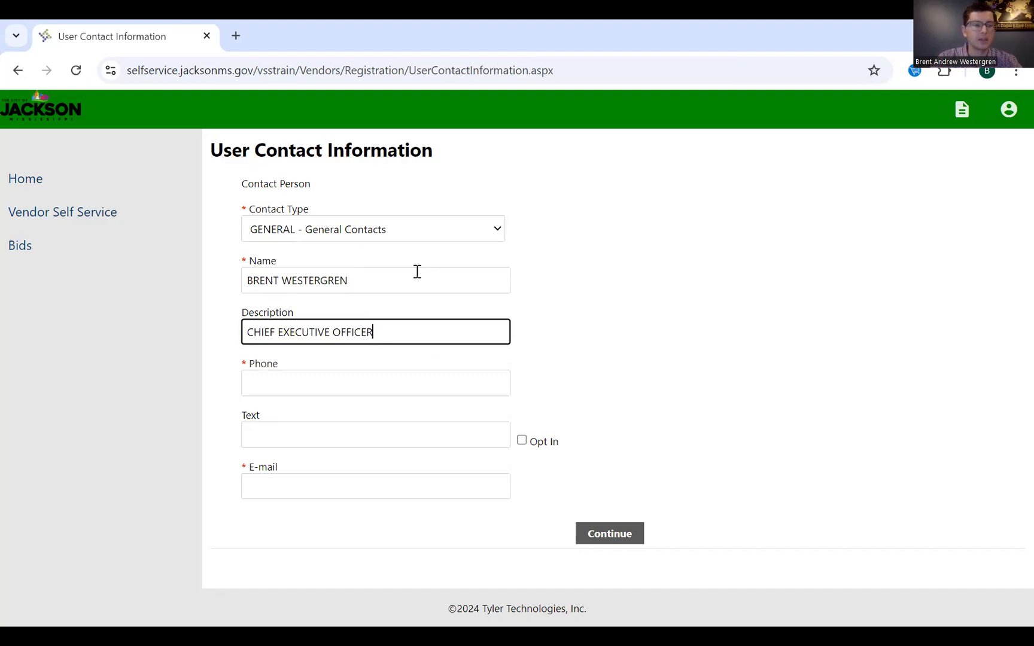
key("Tab")
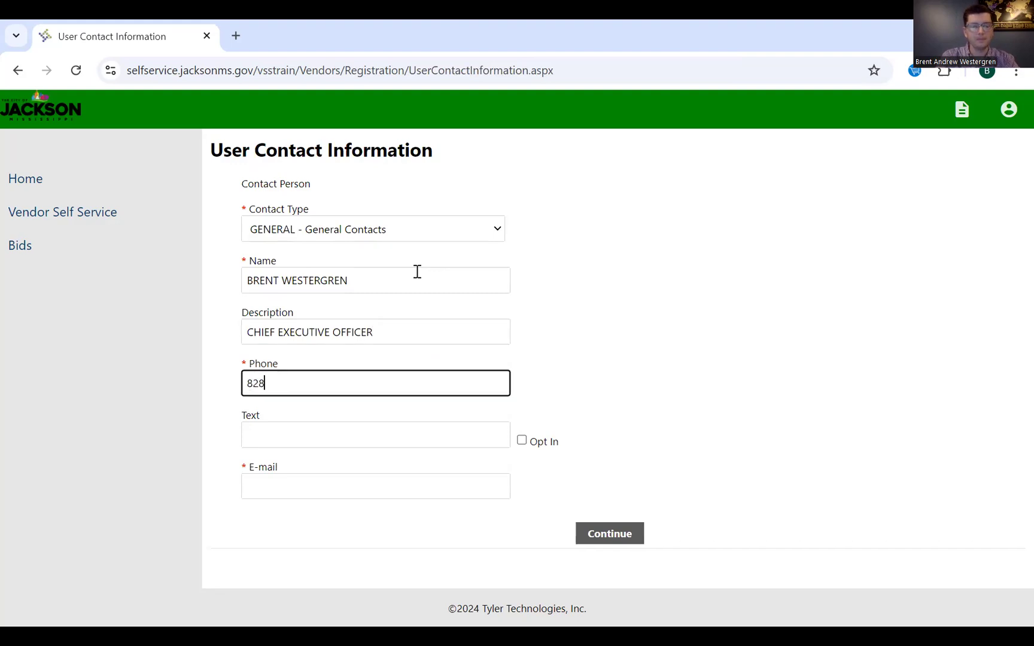
key("Tab")
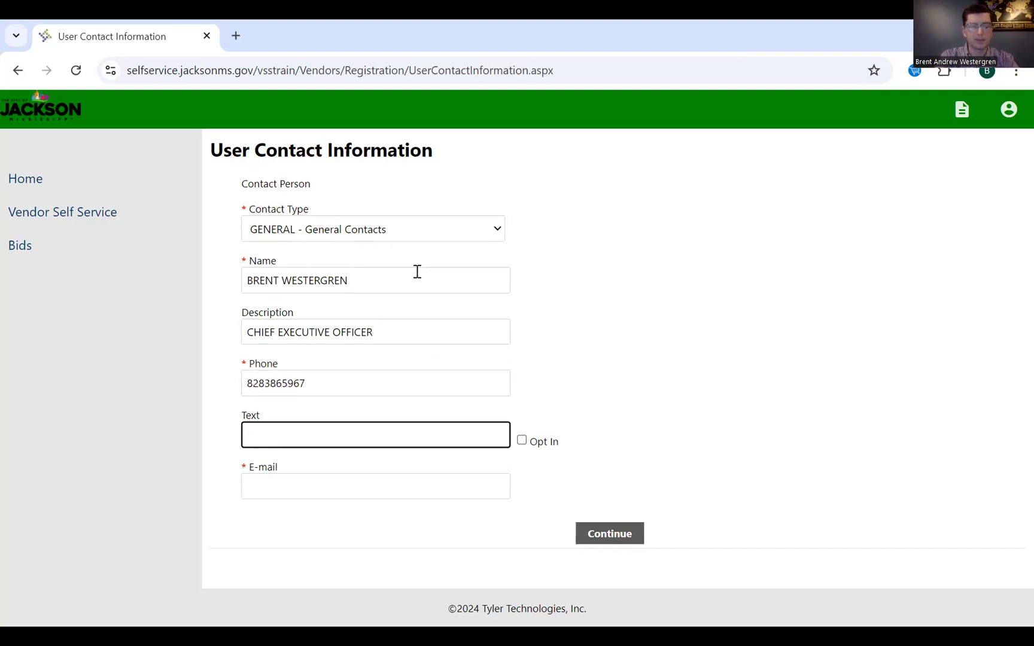
key("Tab")
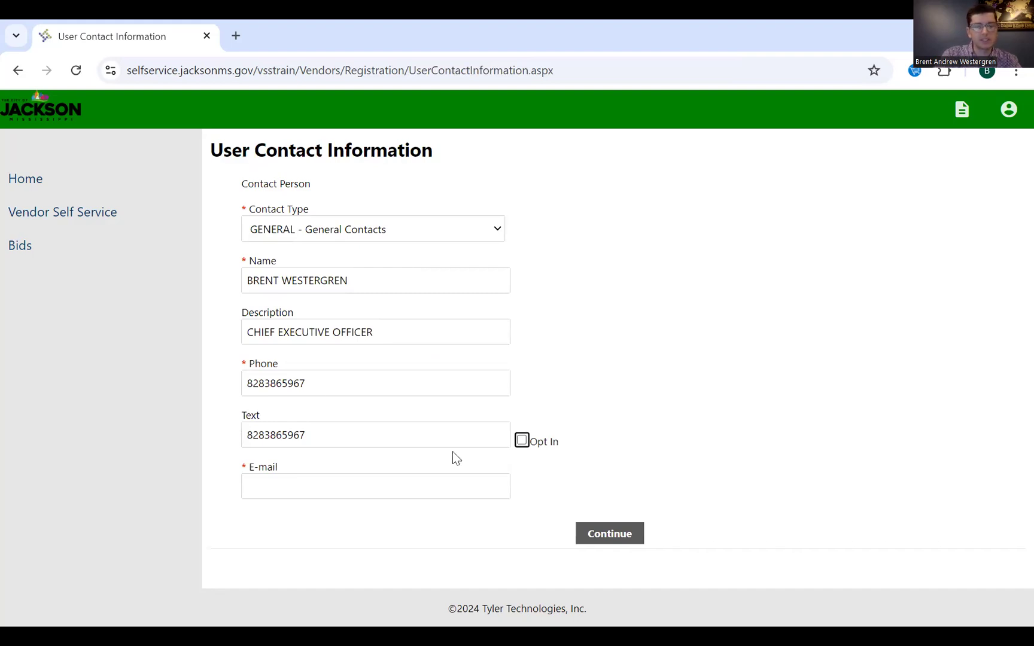
left_click(522, 440)
- Add the contact's e-mail address, save the contact, and continue to commodities
left_click(467, 494)
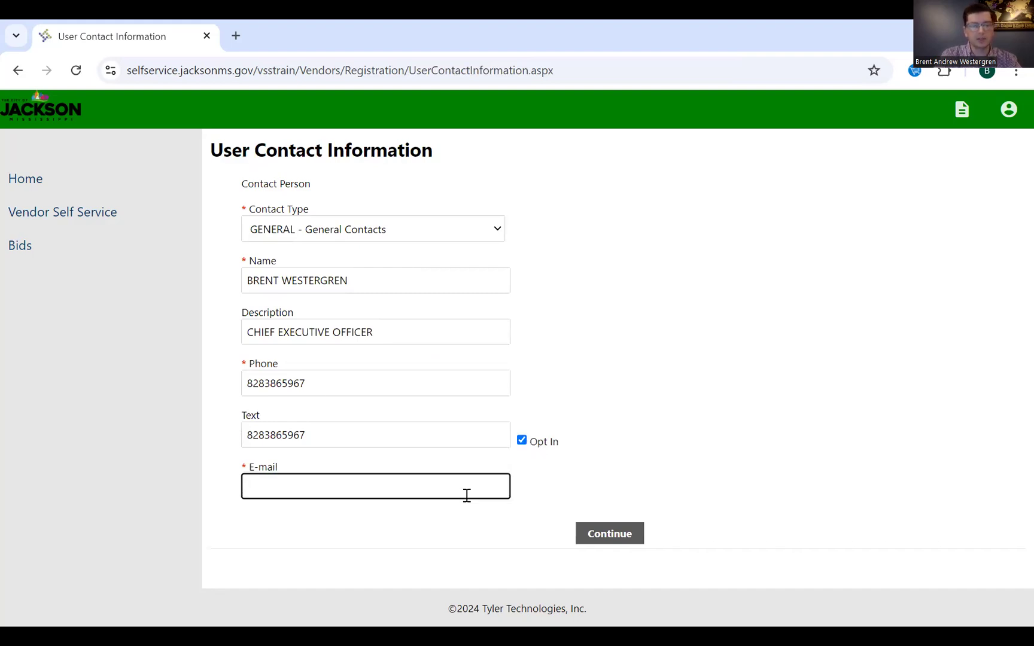
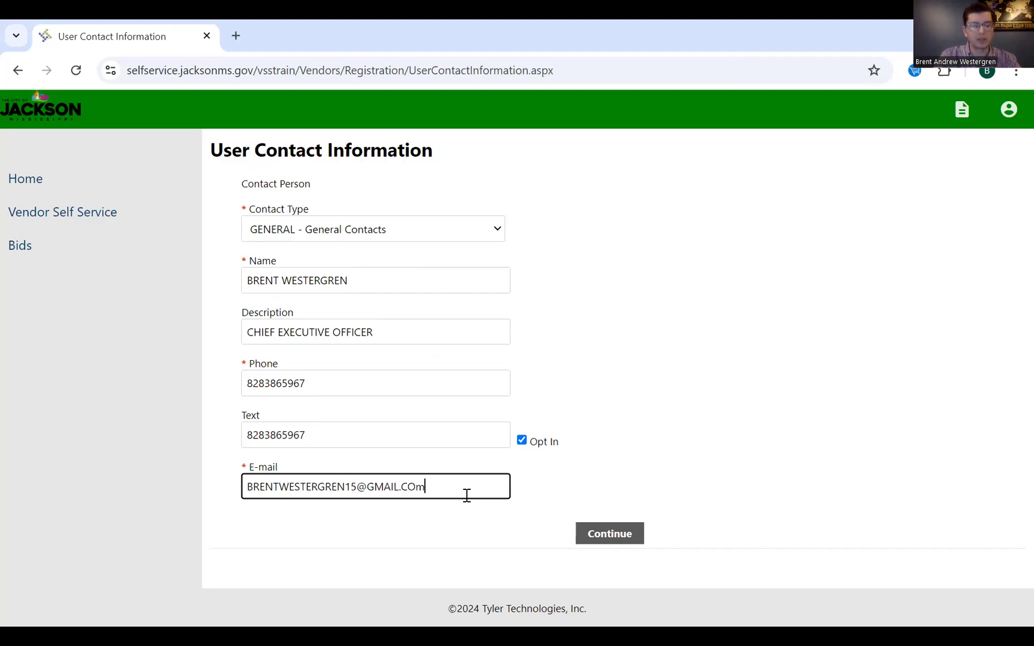
left_click(652, 399)
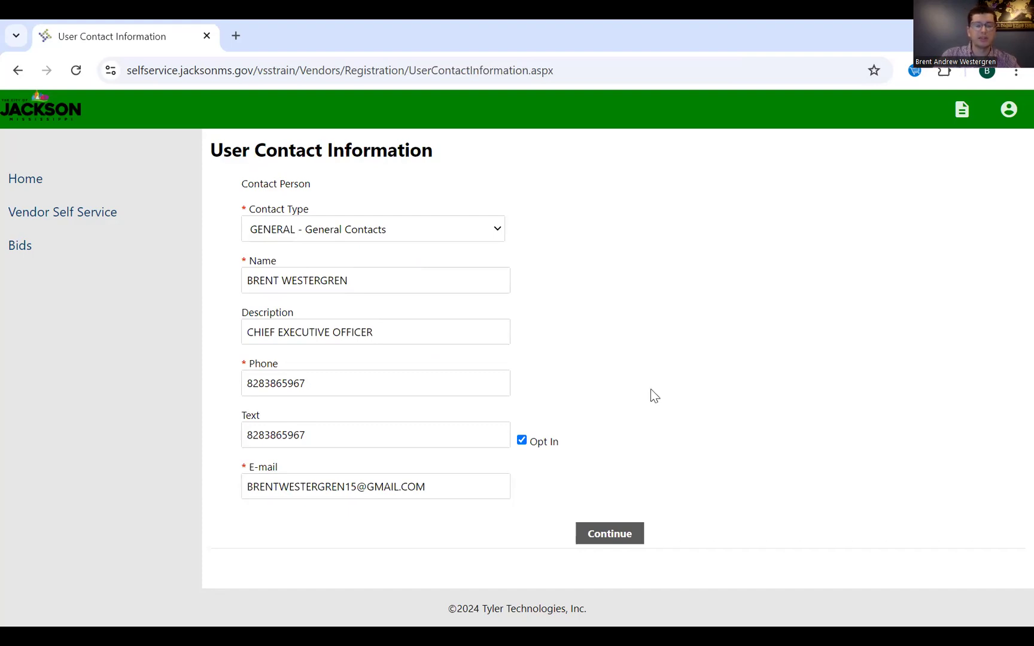
left_click(632, 535)
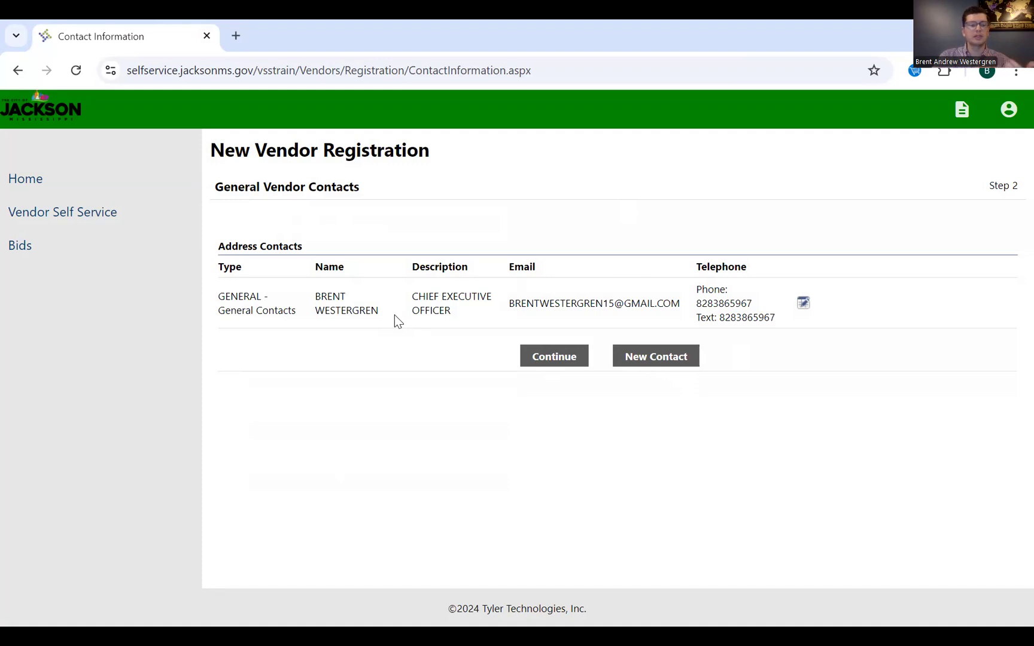
left_click(554, 359)
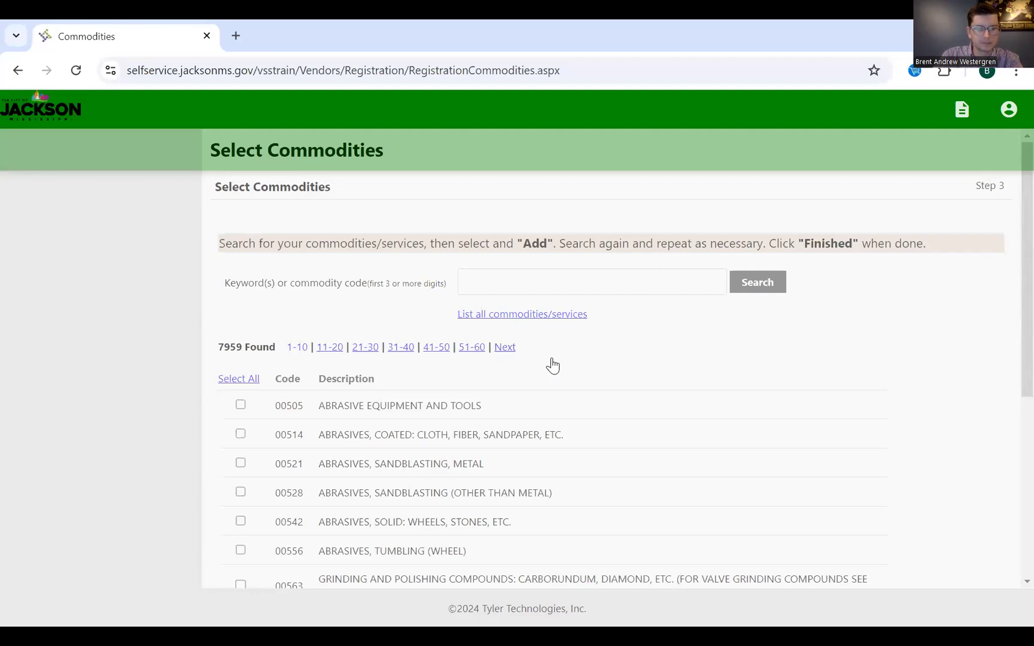
- Add commodities 00521 abrasives sandblasting metal and 00584 steel wool products
scroll(569, 362, "down", 3)
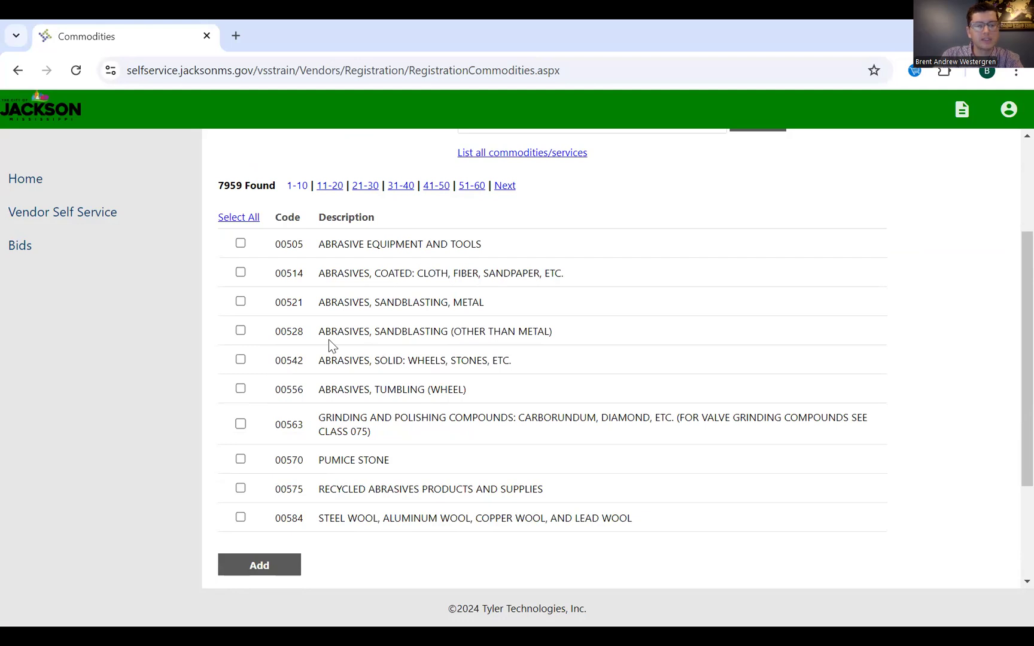
left_click(240, 302)
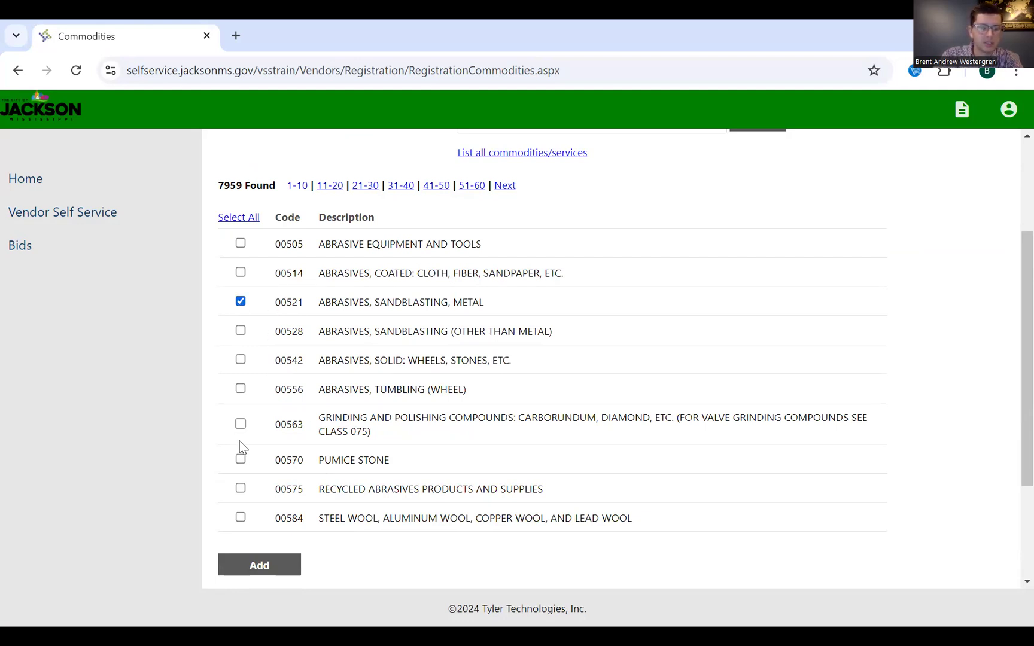
left_click(241, 518)
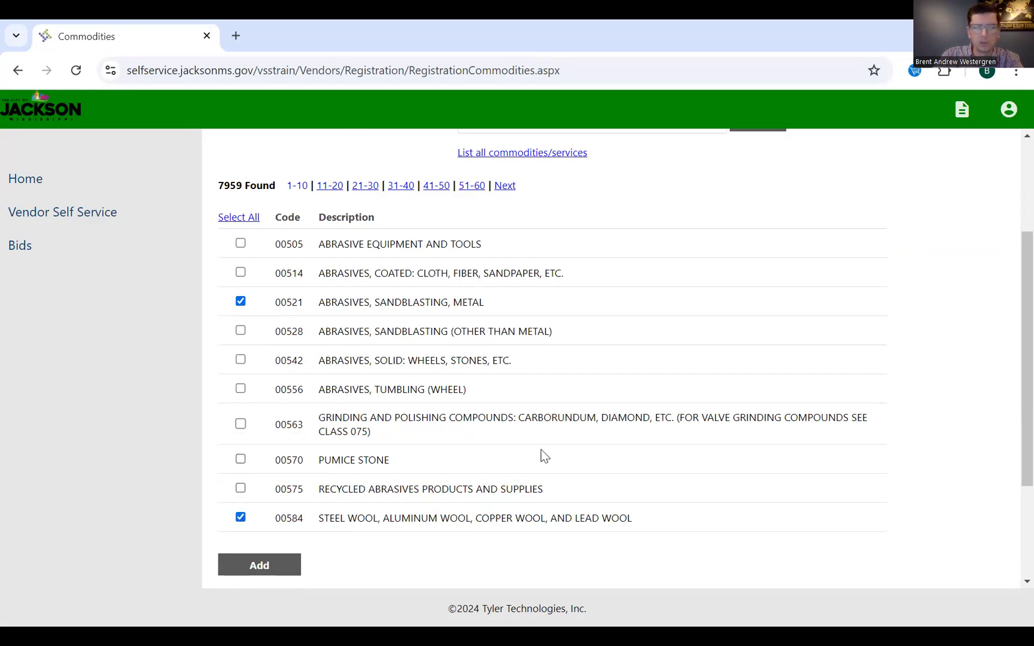
scroll(536, 476, "down", 3)
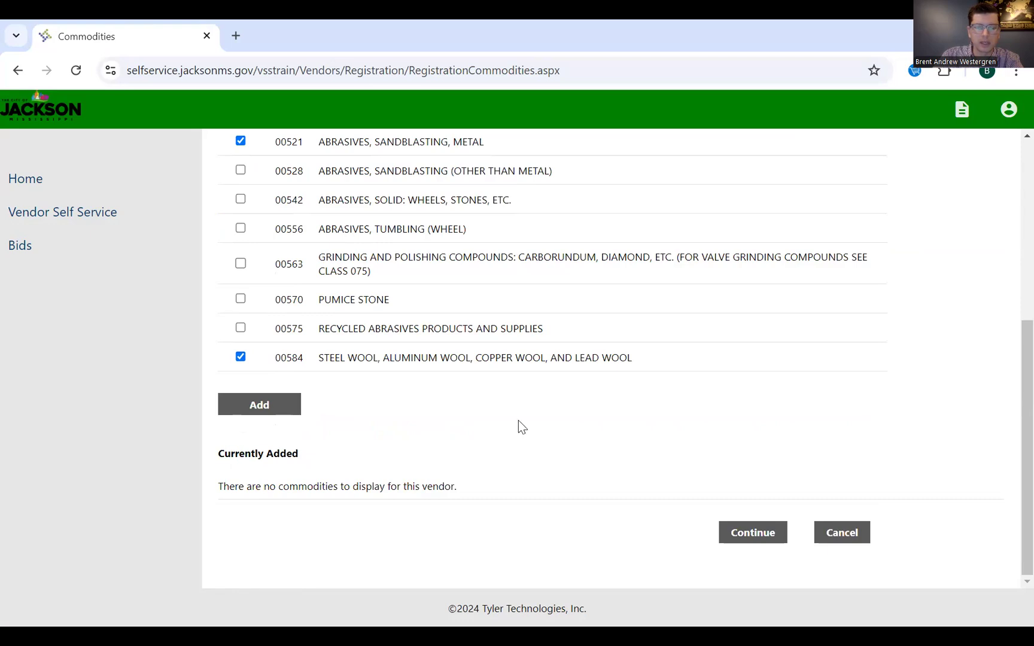
left_click(268, 406)
- Add commodity 01921 CROPS & GRAIN BERRY from results 41-50 and submit the commodity list
scroll(199, 202, "down", 3)
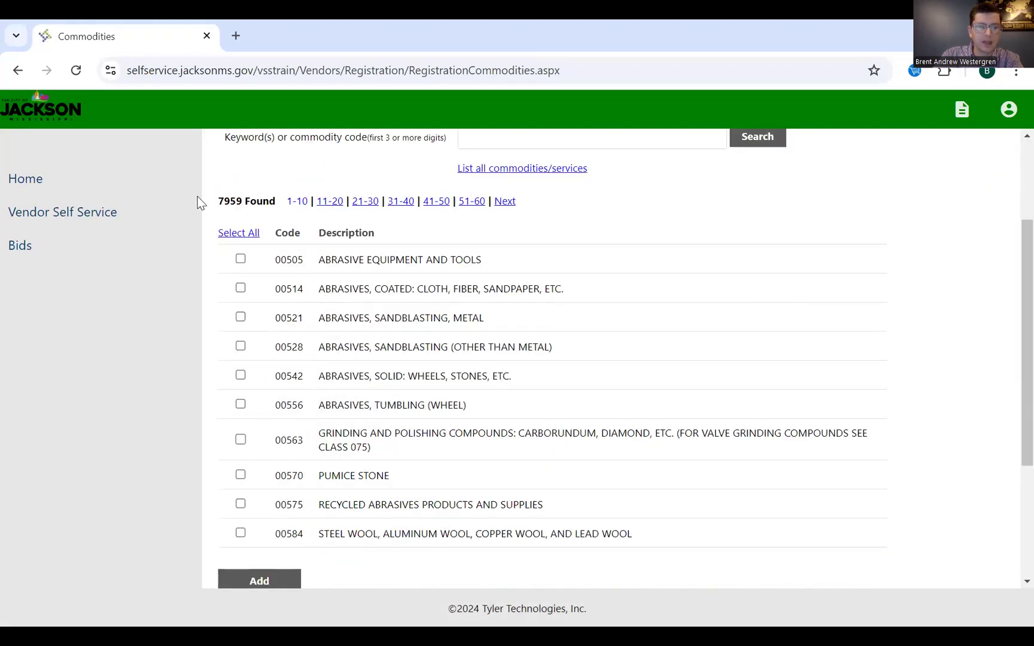
scroll(259, 178, "down", 1)
scroll(477, 230, "up", 1)
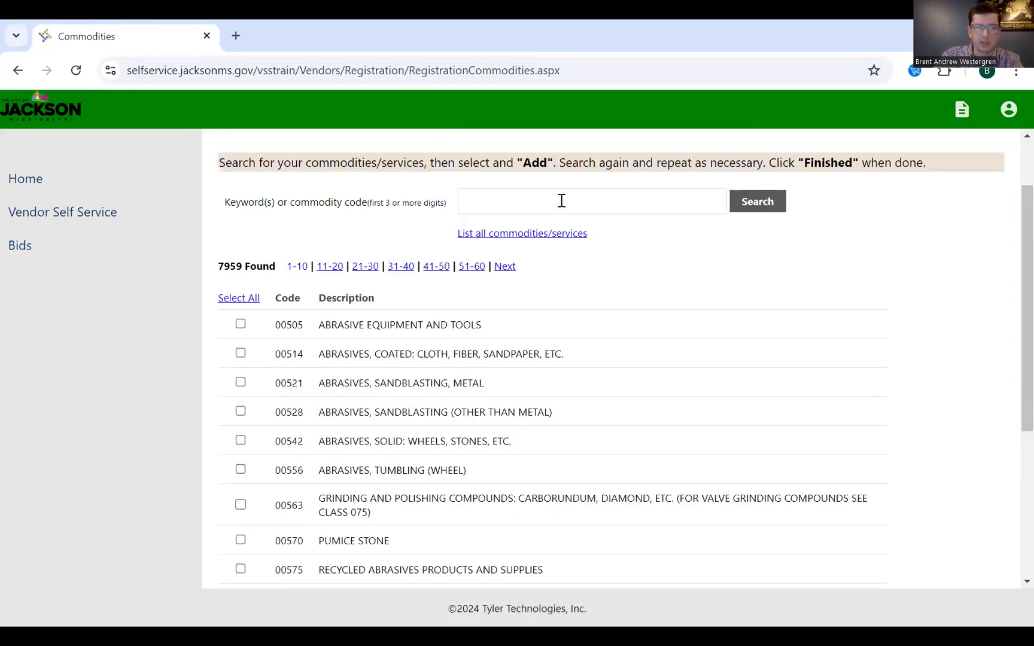
scroll(513, 318, "down", 3)
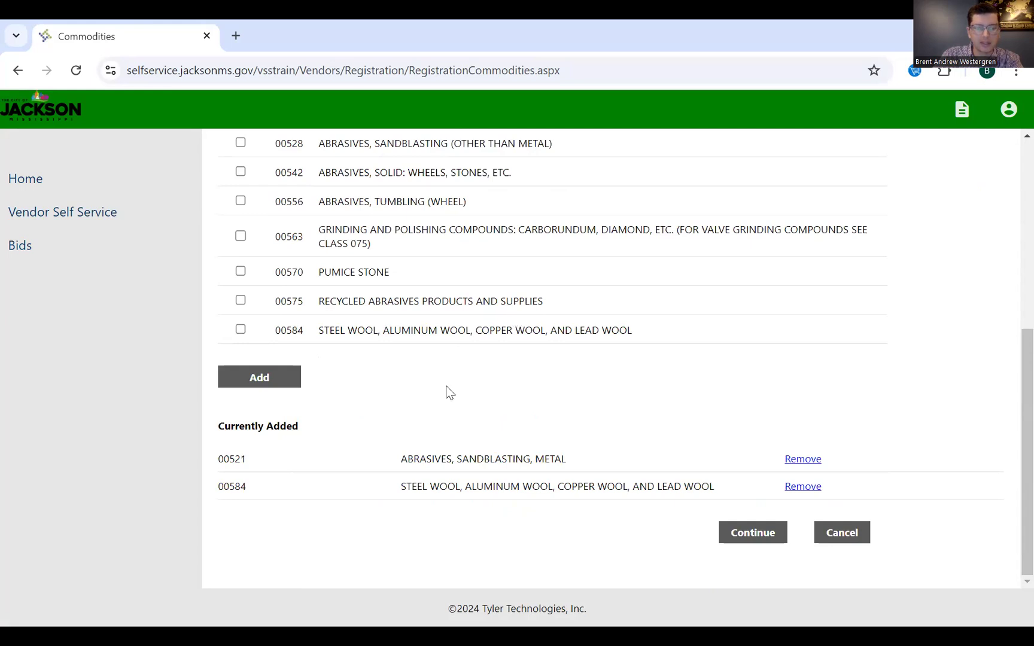
scroll(448, 389, "up", 3)
left_click(443, 244)
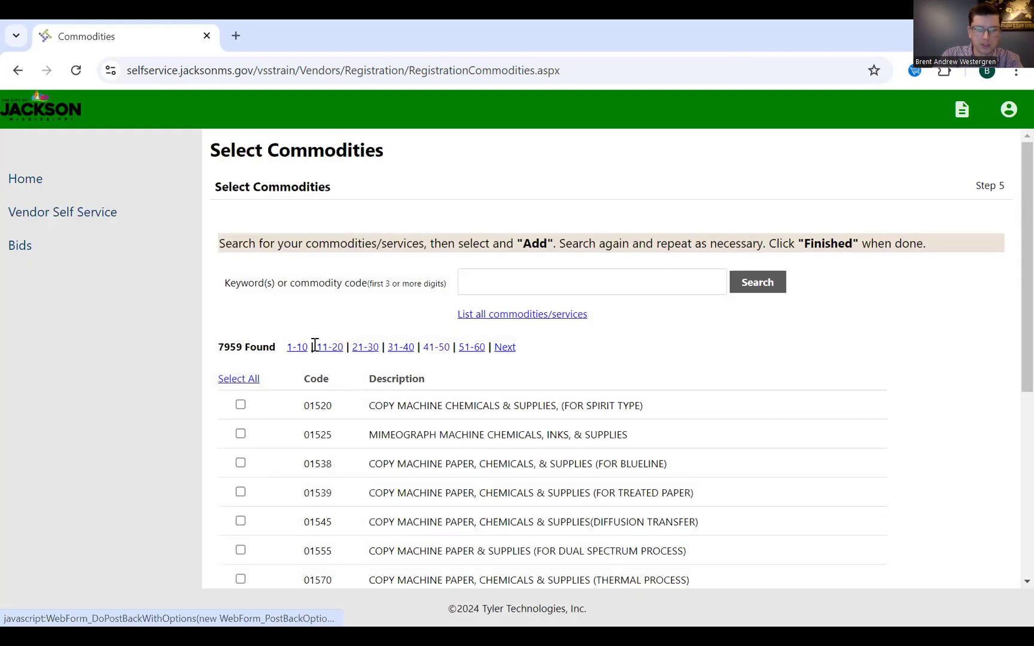
scroll(311, 350, "down", 4)
scroll(308, 365, "up", 1)
left_click(241, 396)
left_click(265, 472)
scroll(756, 344, "down", 6)
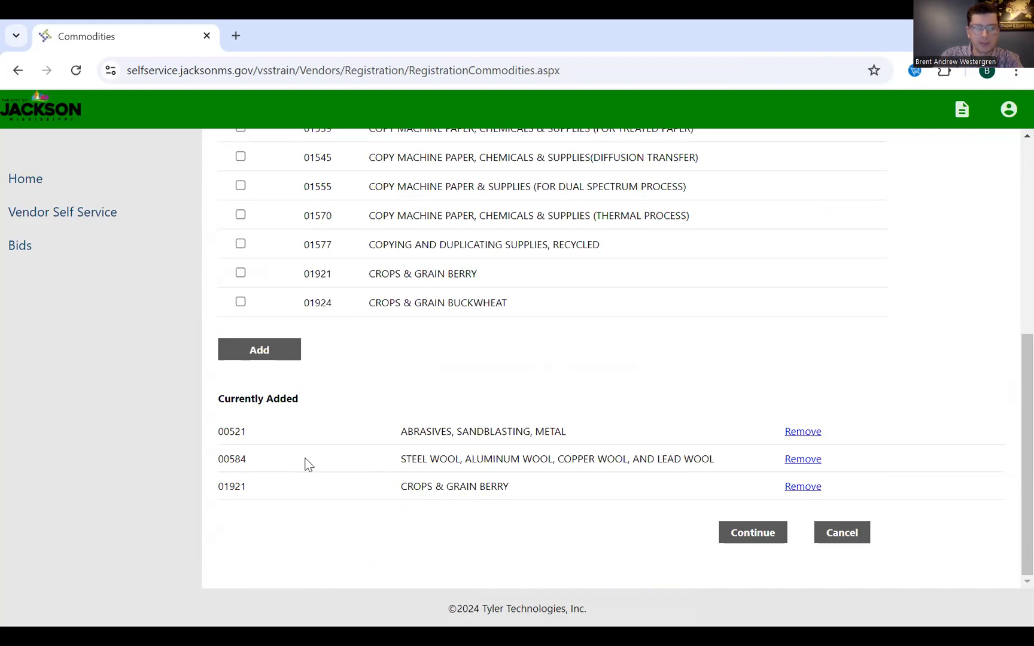
left_click(770, 536)
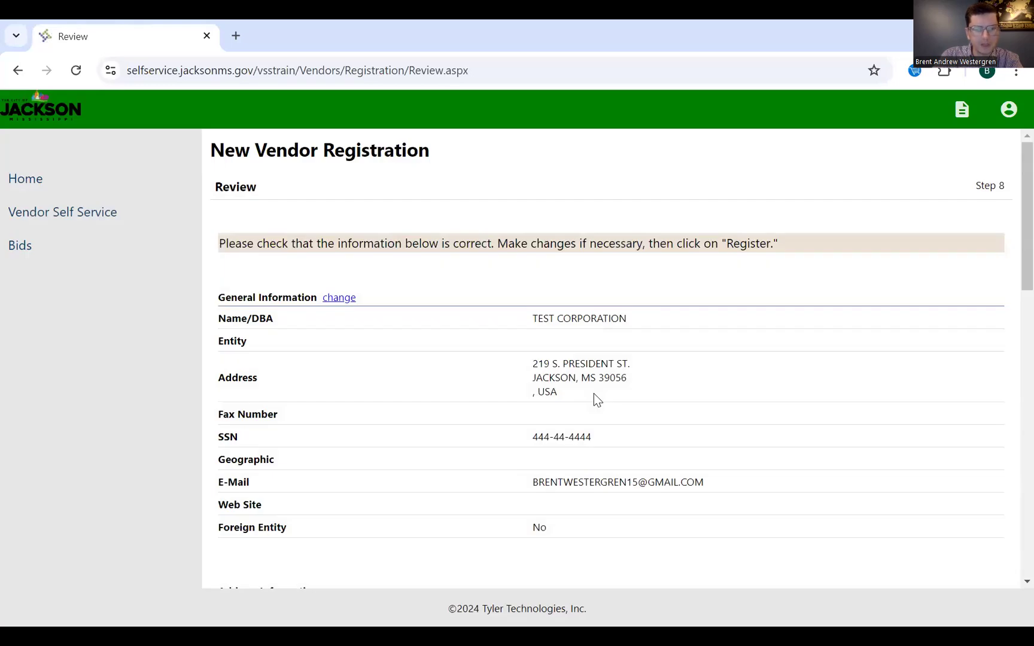
- Scroll the Step 8 Review past general info, contacts and commodities to the Attachments table
scroll(587, 456, "down", 1)
scroll(587, 461, "down", 6)
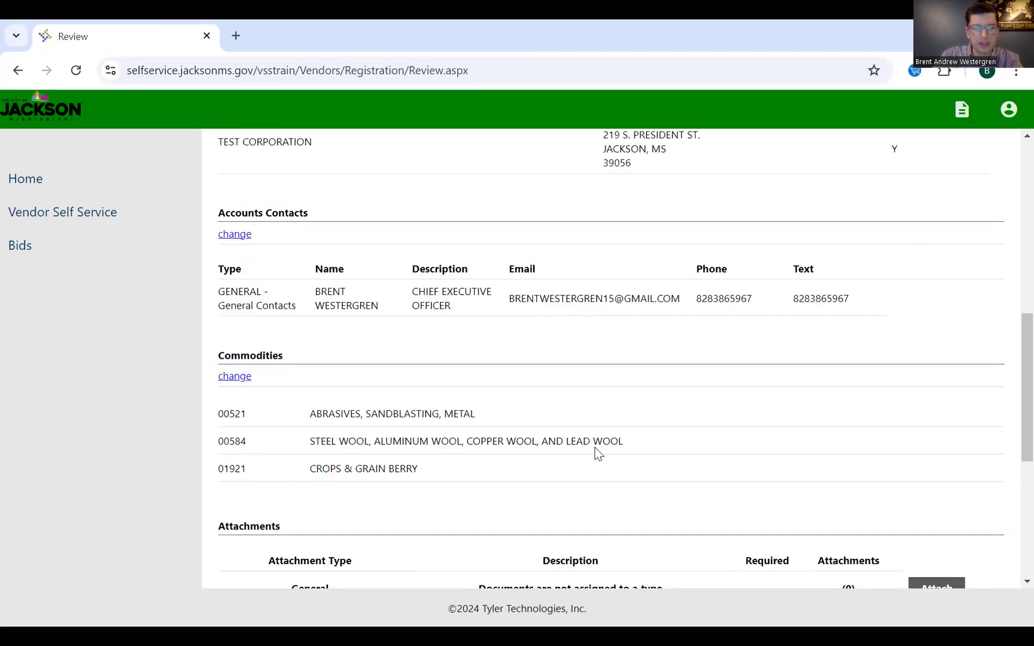
scroll(596, 455, "down", 4)
scroll(597, 453, "down", 1)
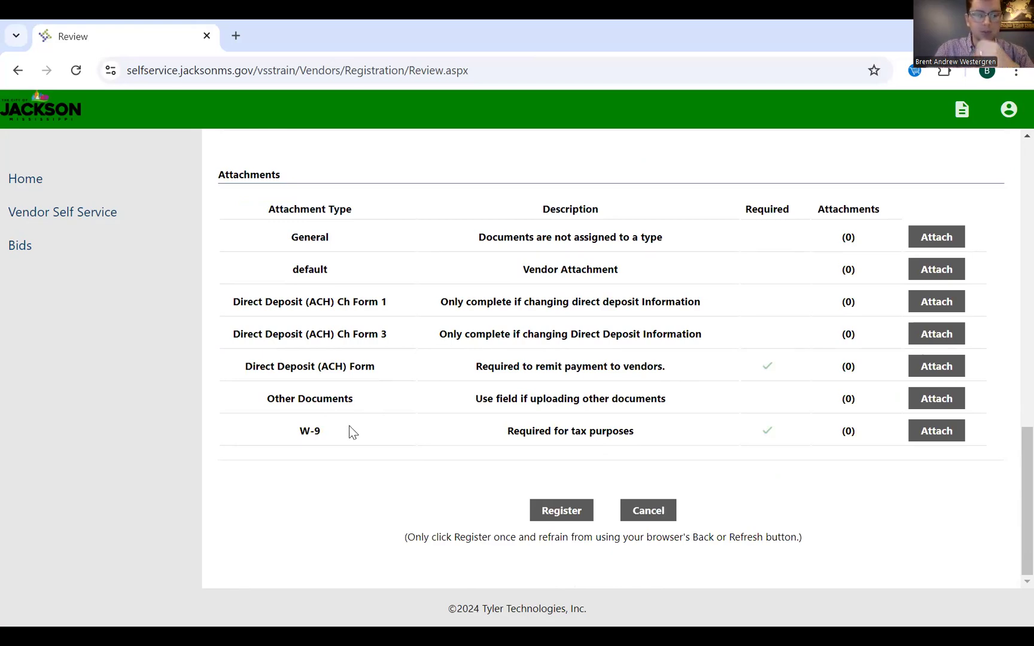
- Show the Resources list with the IRS W-9 and Direct Deposit (ACH) form links
left_click(961, 113)
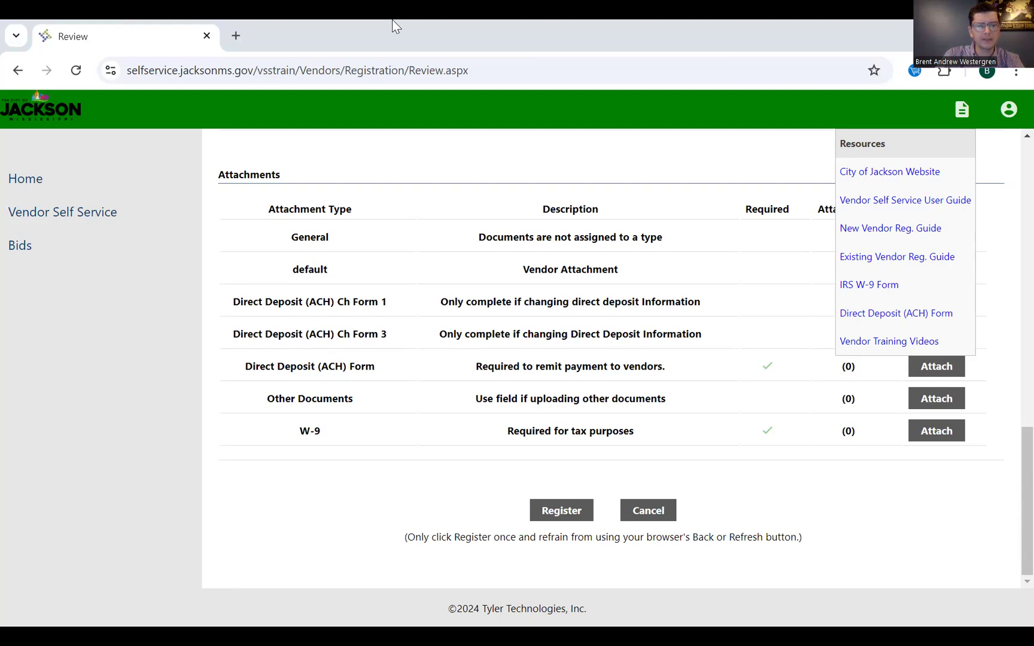
- Attach 'Direct Deposit (ACH) Form.pdf' from Downloads to the Direct Deposit (ACH) Form entry
left_click(954, 505)
left_click(950, 364)
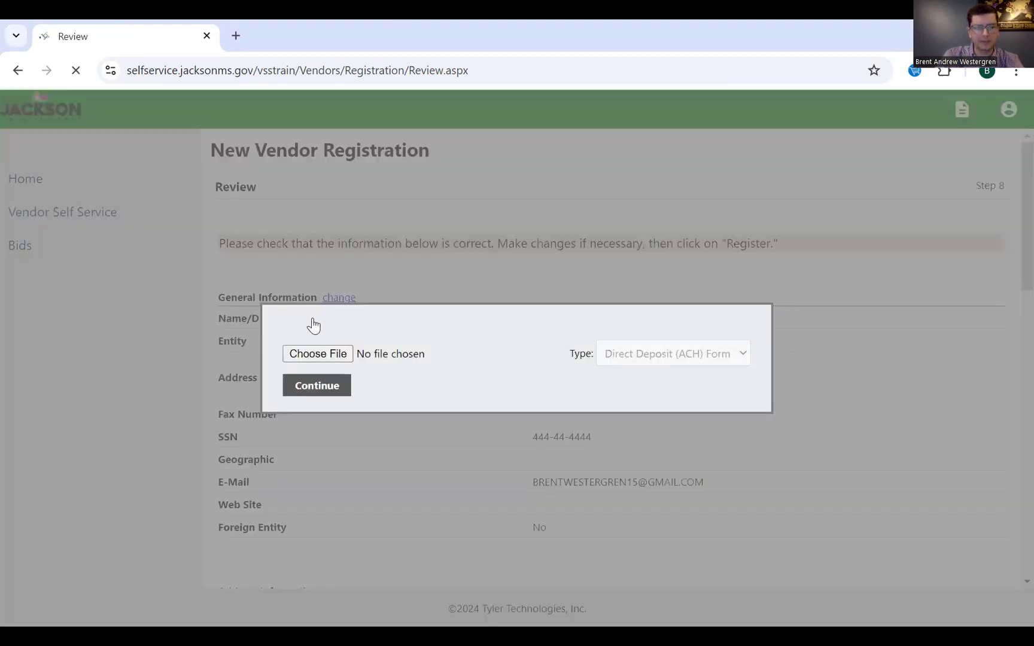
left_click(317, 353)
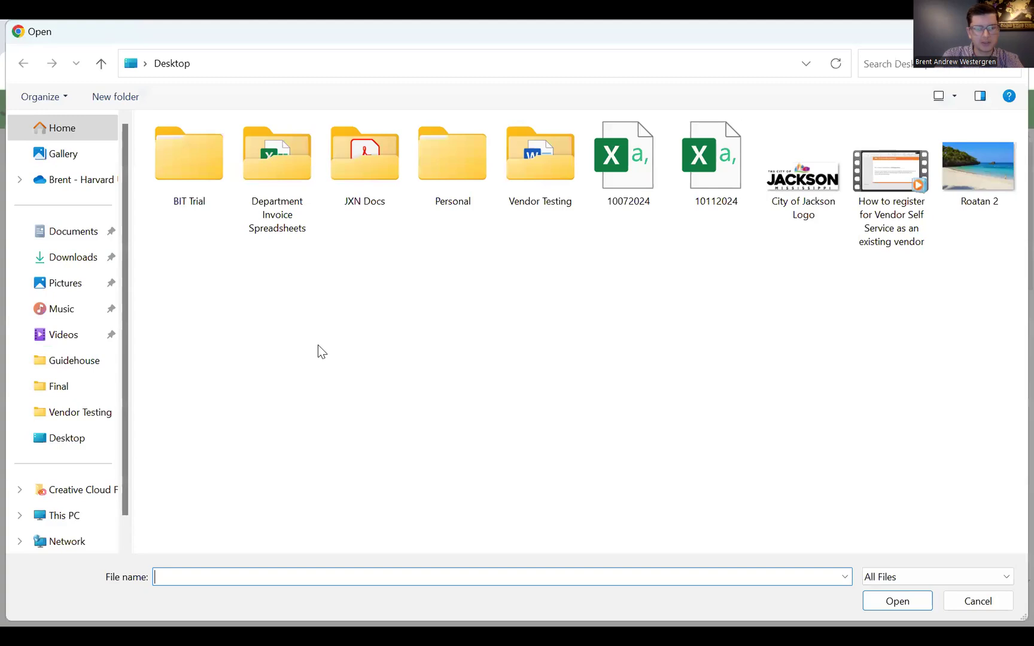
left_click(82, 257)
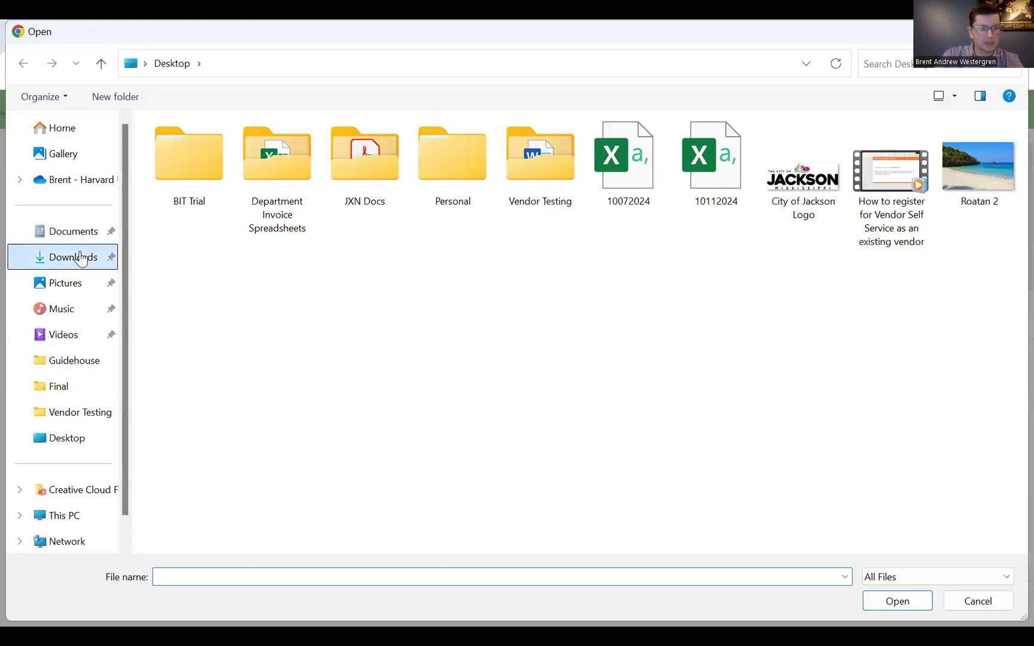
left_click(263, 192)
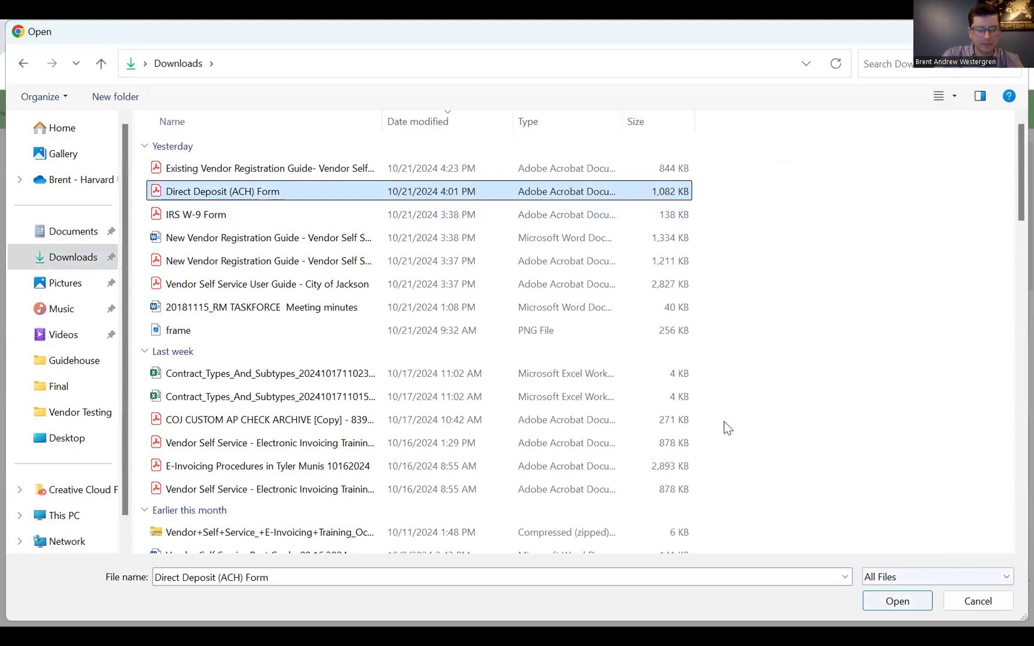
key("Return")
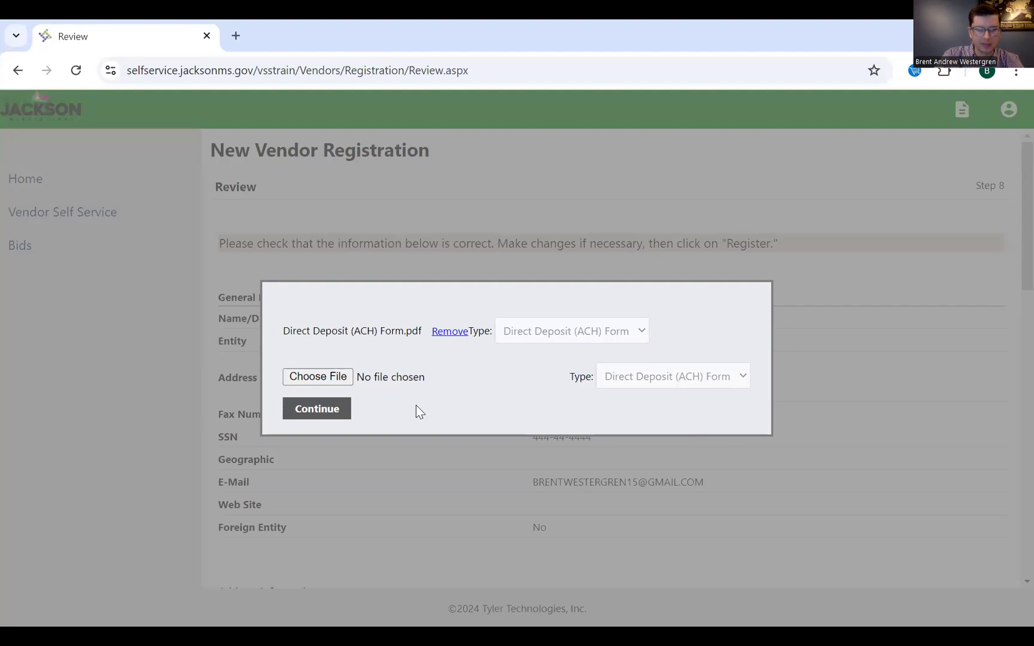
left_click(345, 412)
- Scroll down to the W-9 entry and begin its attachment upload
scroll(781, 408, "down", 8)
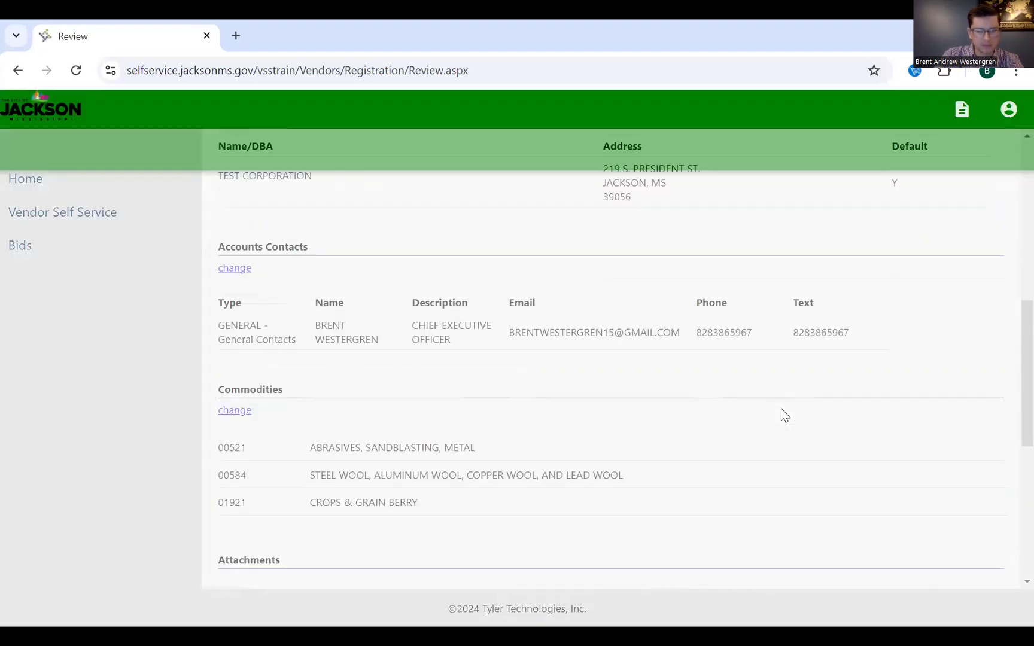
scroll(781, 408, "down", 7)
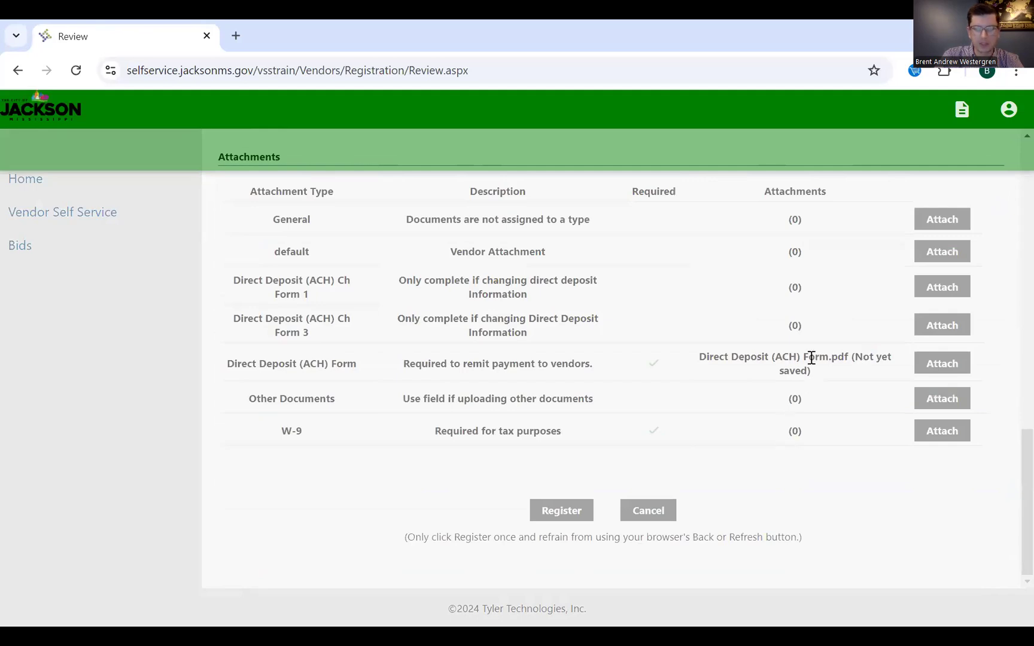
left_click(937, 436)
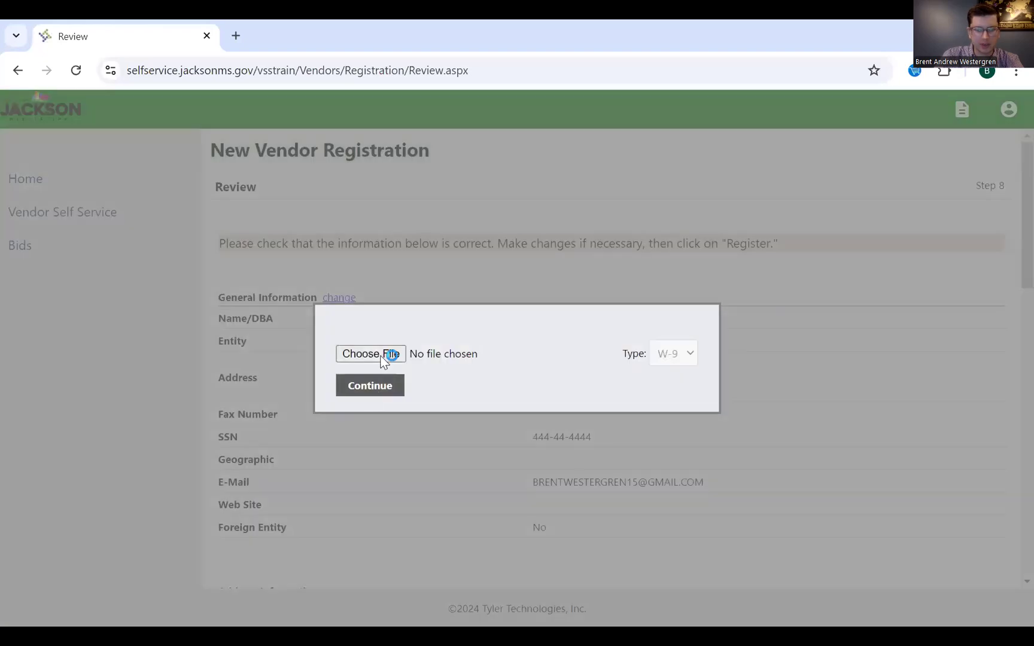
- Upload 'IRS W-9 Form.pdf' from Downloads as the W-9 attachment
left_click(387, 358)
left_click(237, 216)
left_click(896, 607)
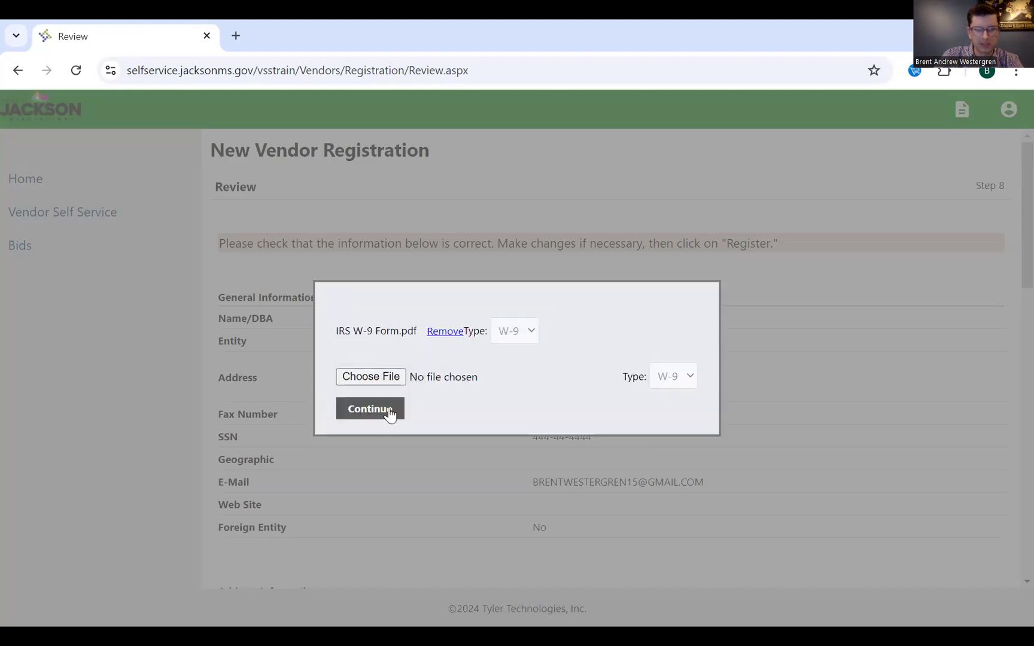
left_click(389, 412)
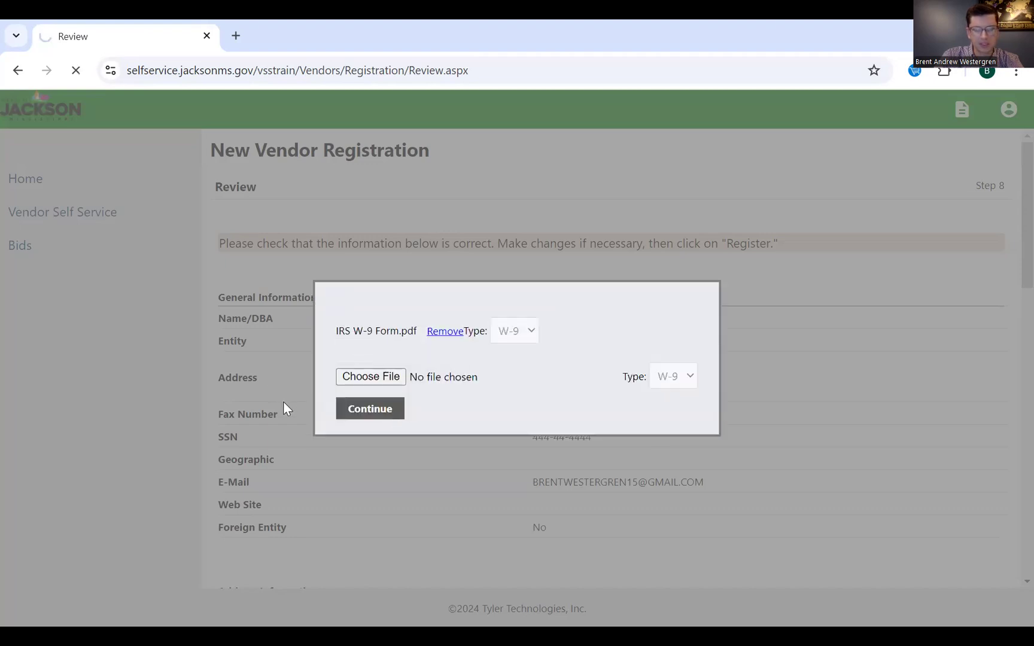
scroll(286, 409, "down", 15)
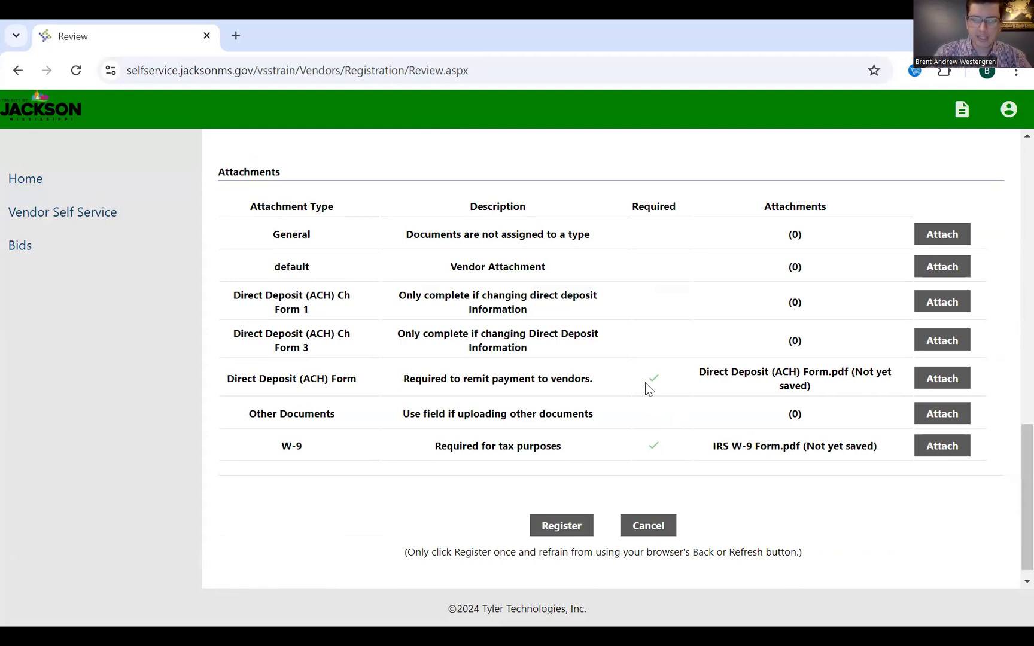
- Submit the registration with Register, then return to the Vendor Self Service home page
left_click(576, 527)
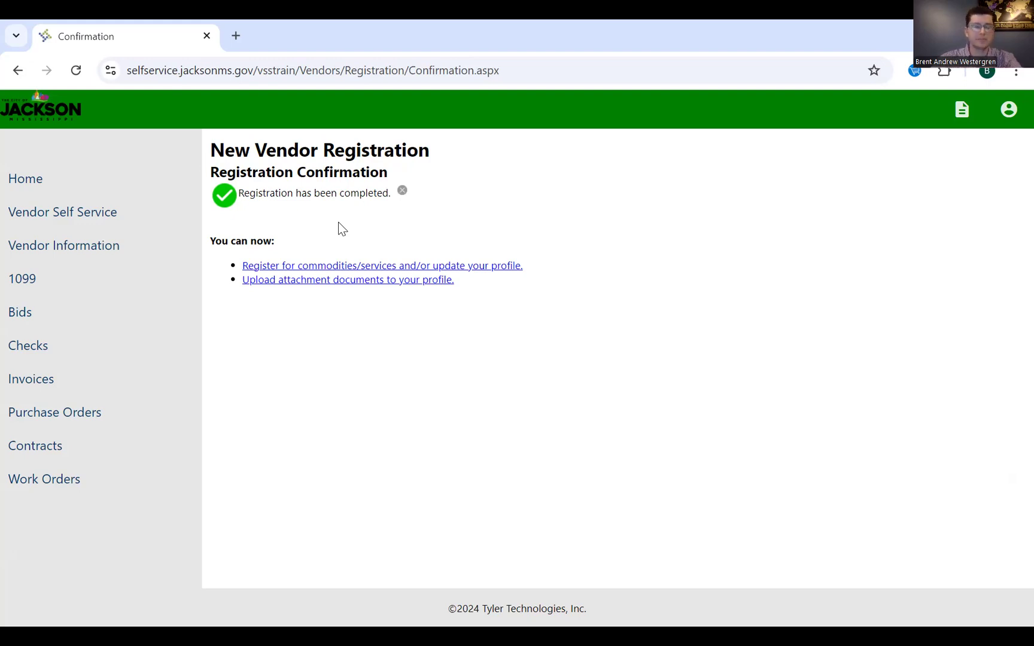
left_click(112, 222)
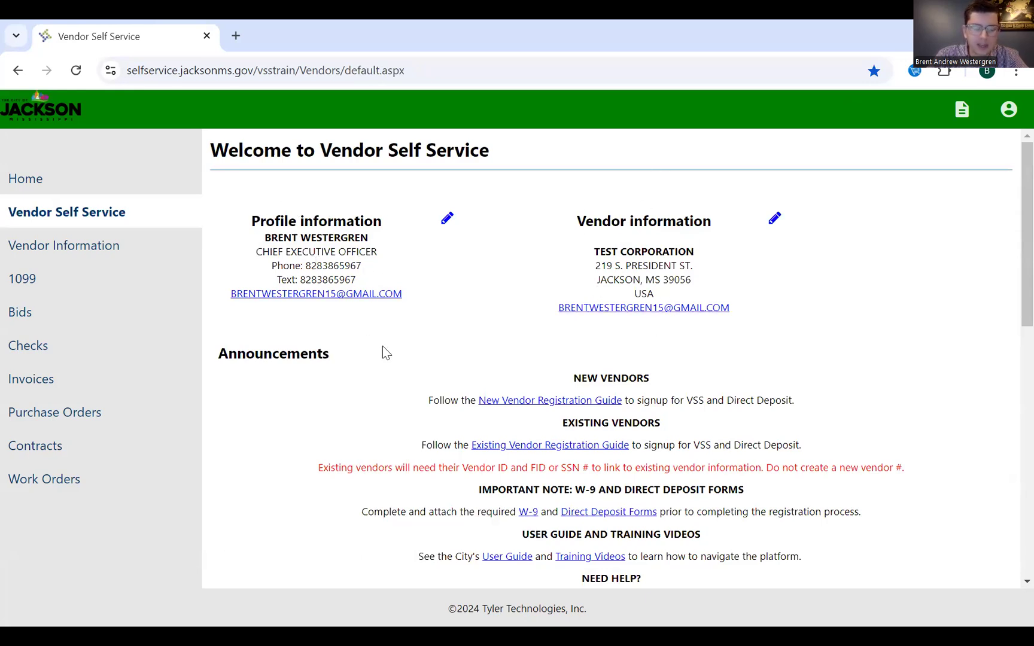
- Scroll through the Welcome dashboard to review TEST CORPORATION's profile and vendor information
scroll(383, 347, "down", 8)
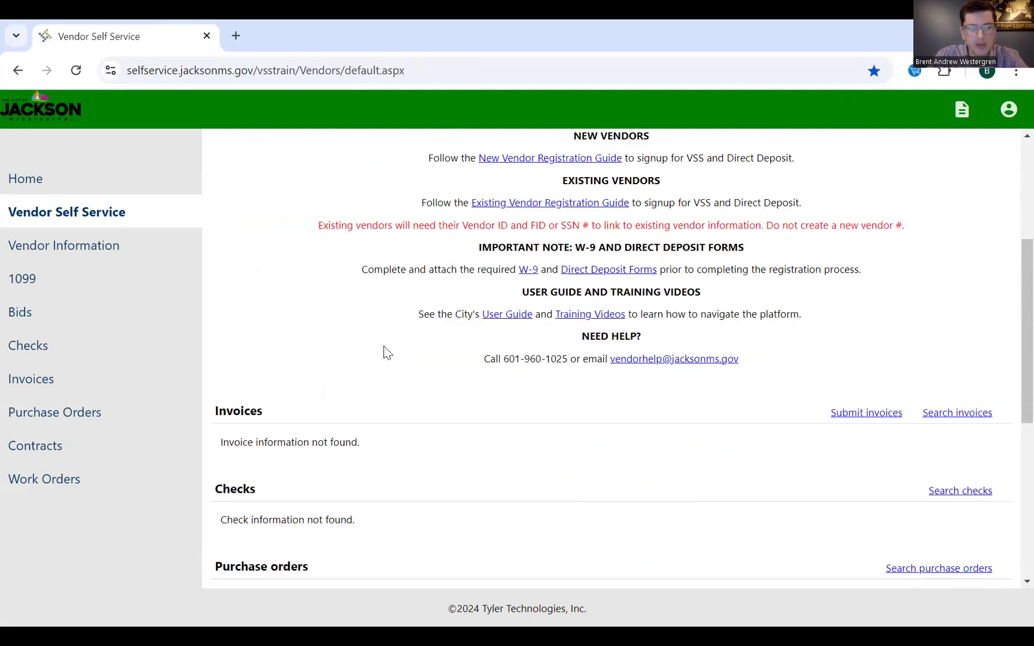
scroll(469, 269, "up", 1)
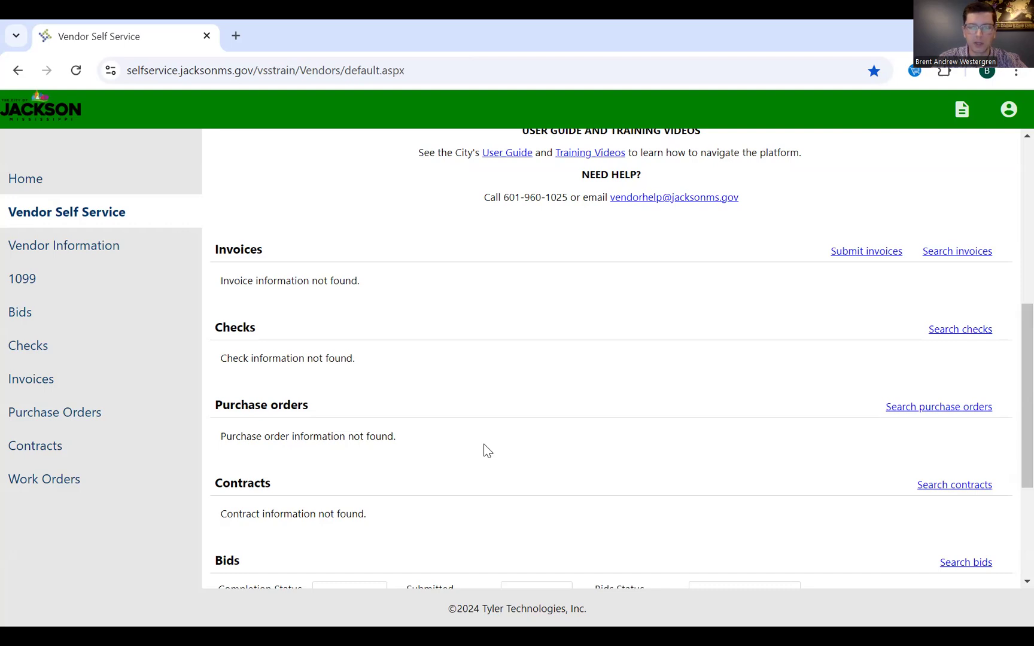
scroll(486, 450, "up", 5)
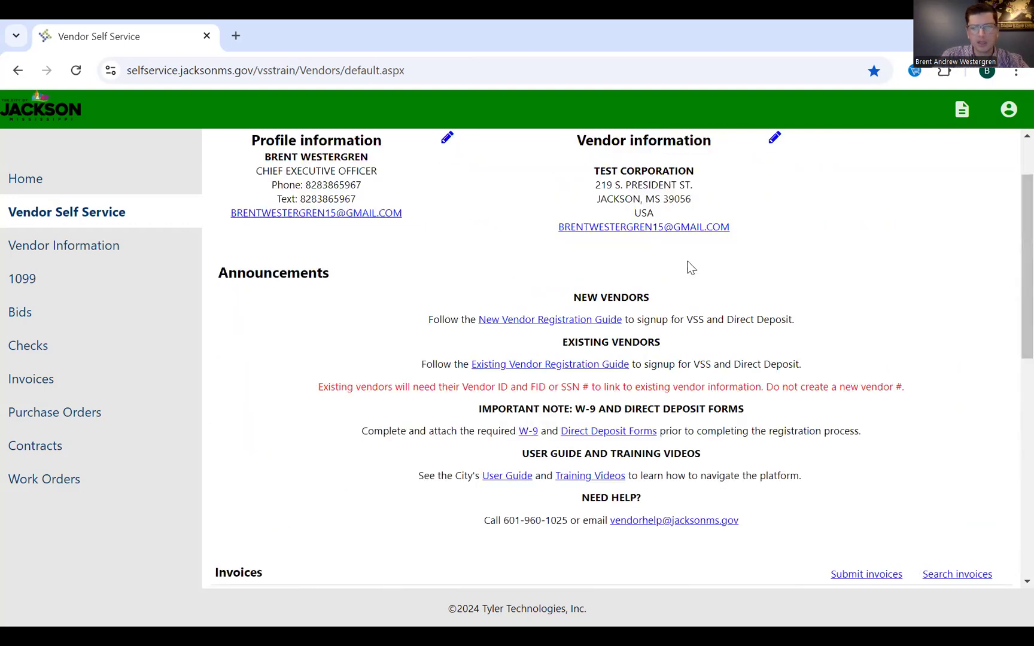